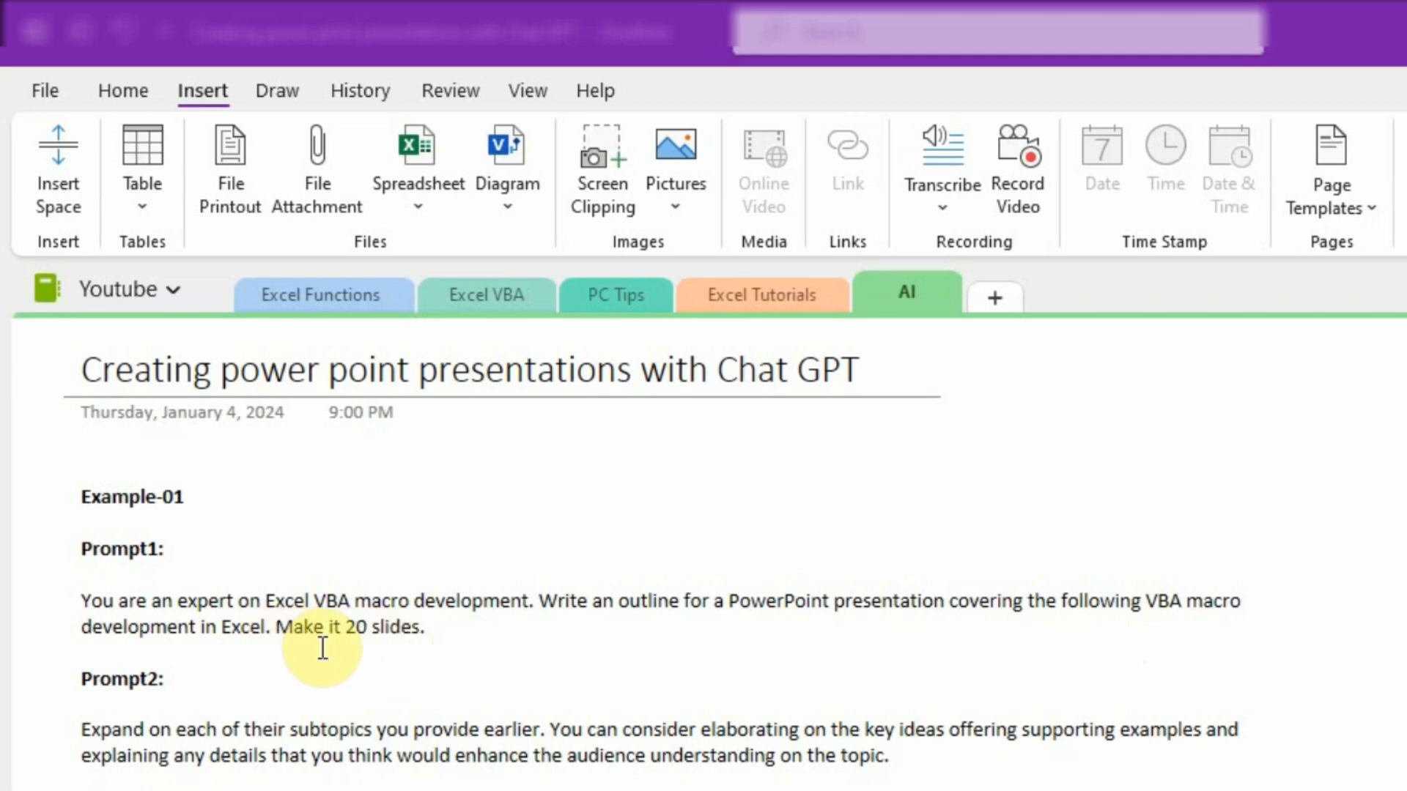
Copy the Prompt1 text of Example-01 from the notes and send it to ChatGPT to request a 20-slide Excel VBA outline.
{"action": "left_click_drag", "start_coordinate": [435, 635], "coordinate": [93, 597]}
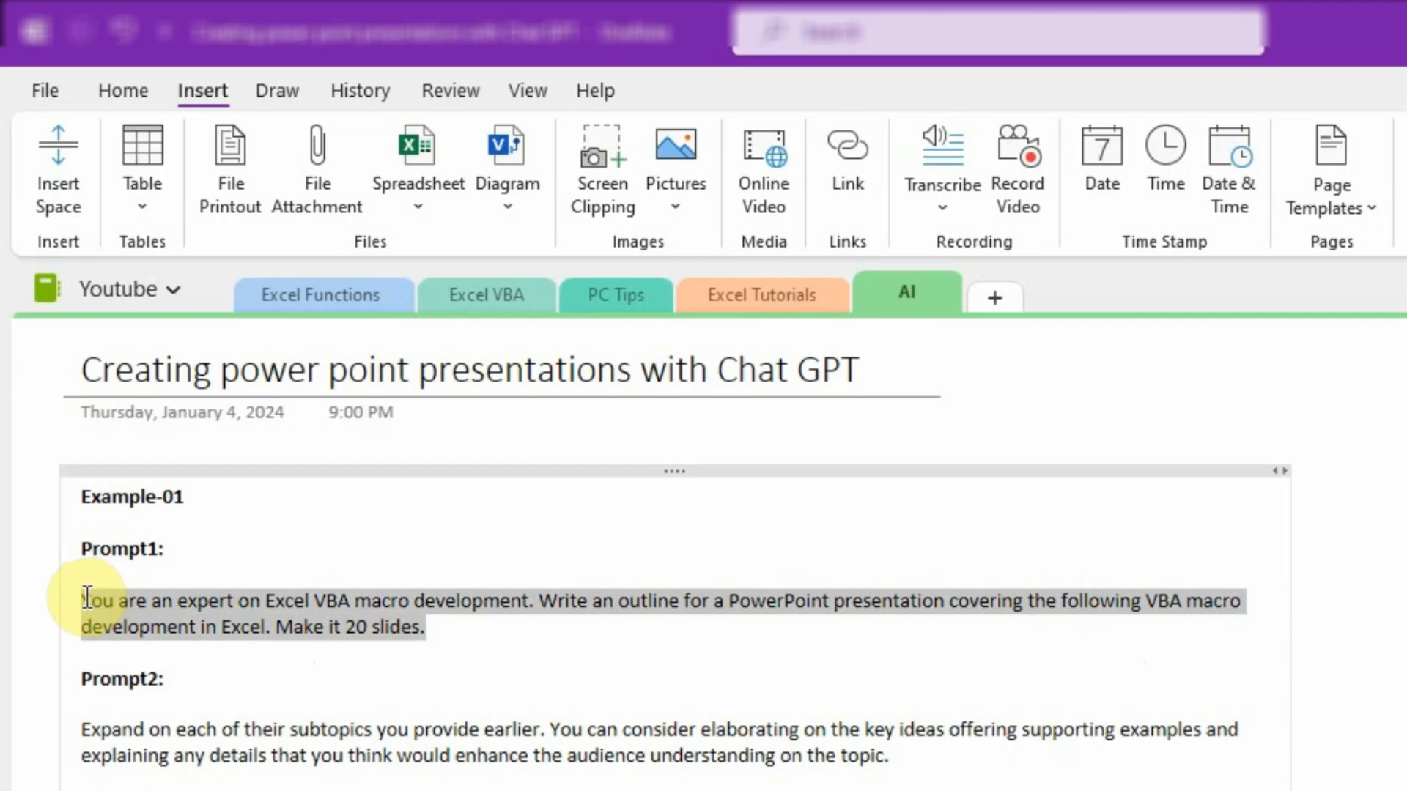
{"action": "key", "text": "ctrl+c"}
{"action": "key", "text": "alt+Tab"}
{"action": "key", "text": "ctrl+v"}
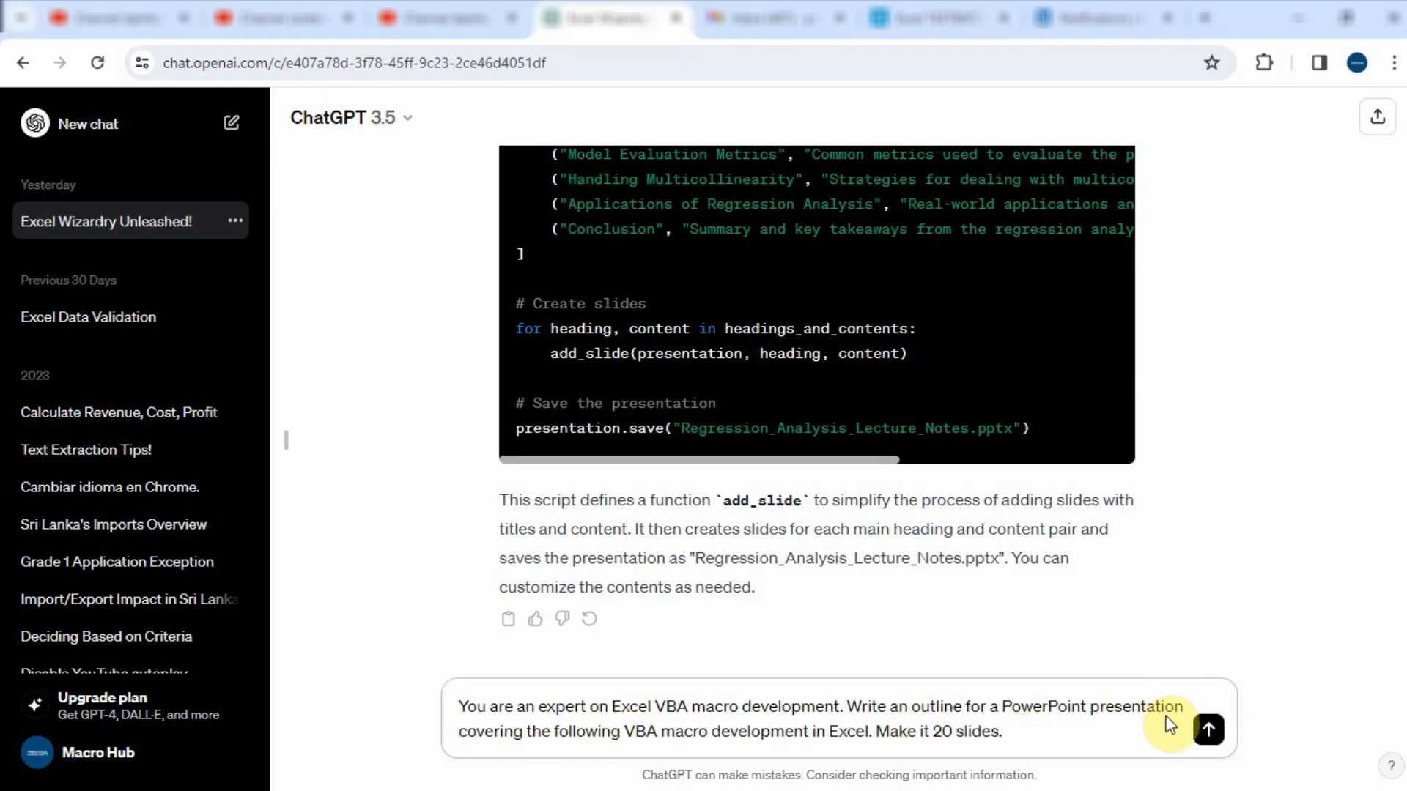
{"action": "key", "text": "Return"}
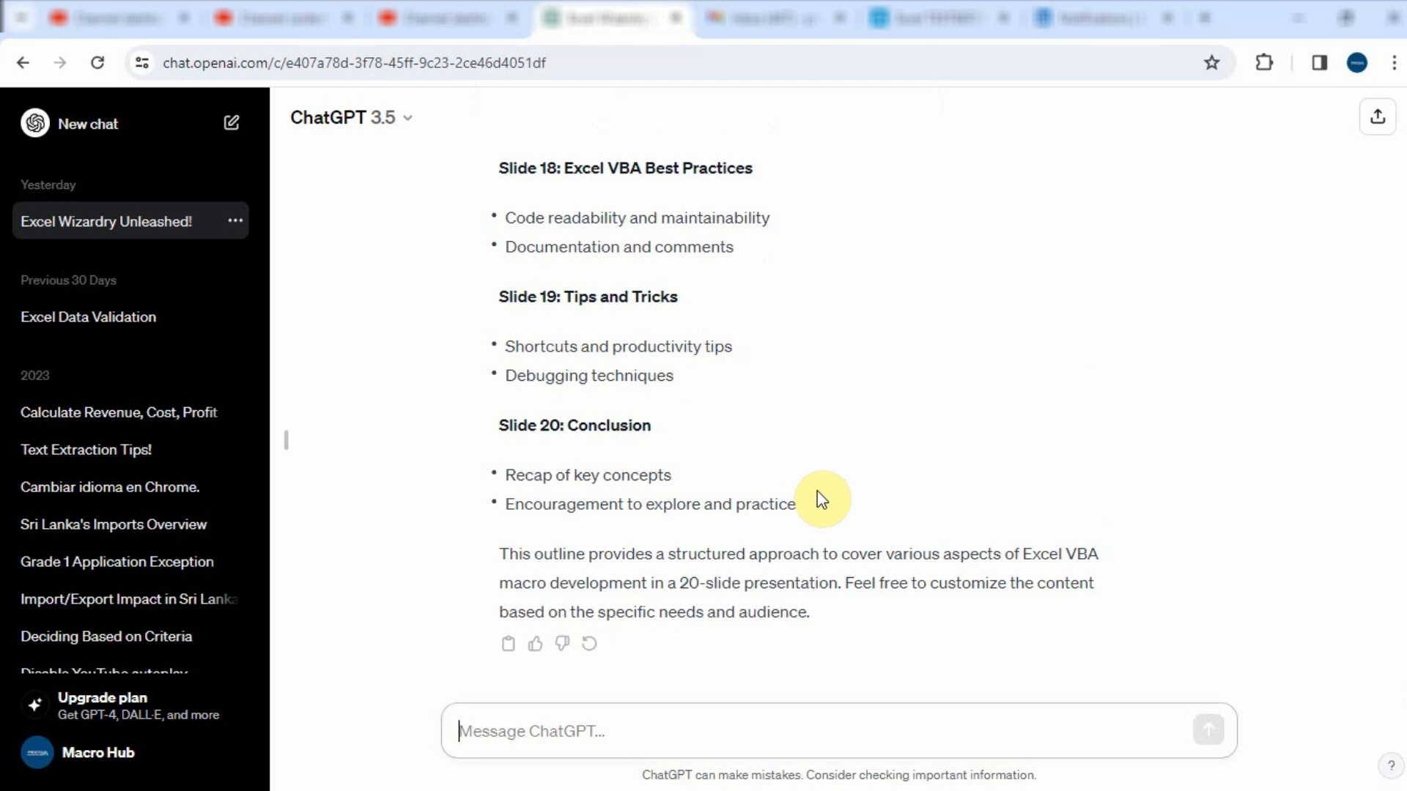
Review the generated presentation outline from Slide 1 through Slide 20.
{"action": "scroll", "coordinate": [821, 499], "scroll_direction": "up", "scroll_amount": 15}
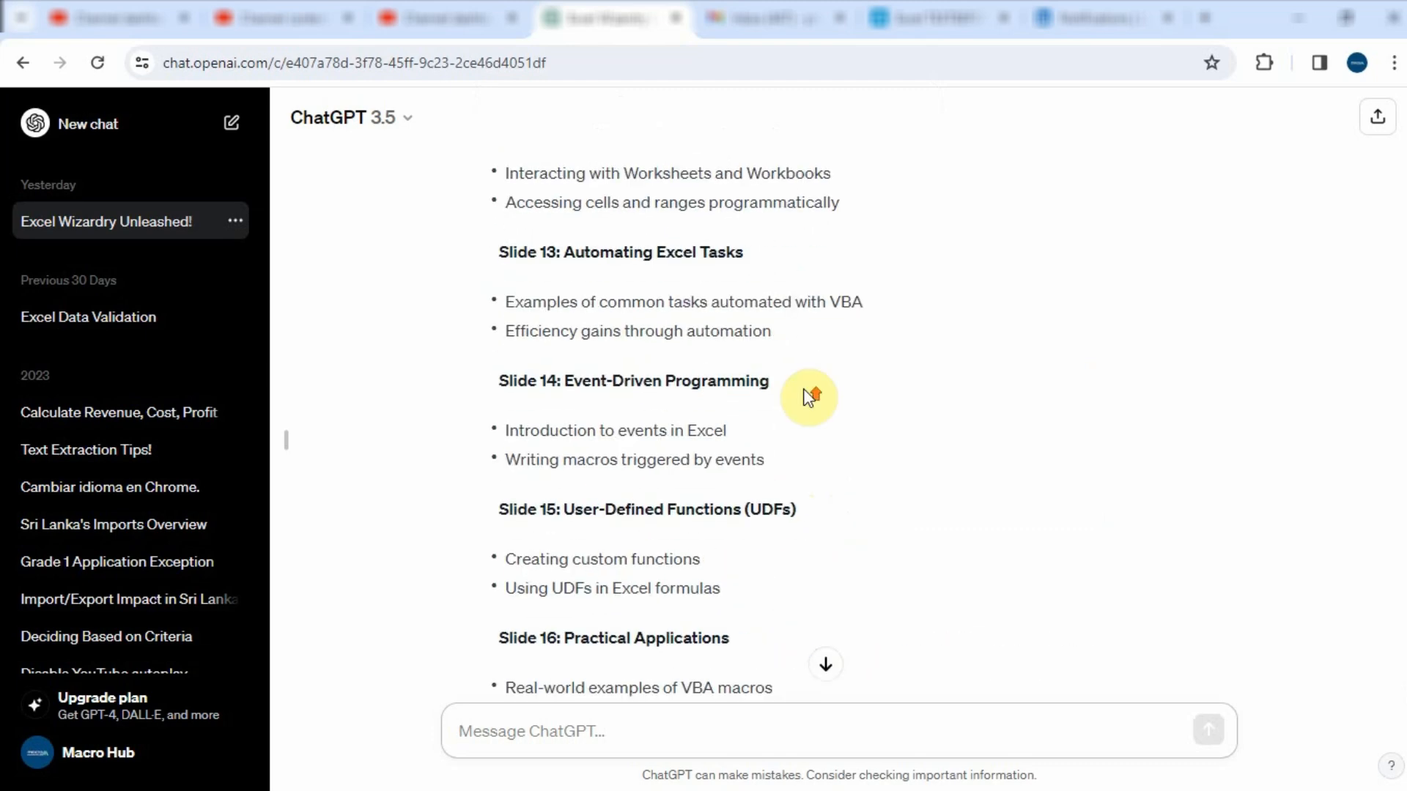
{"action": "scroll", "coordinate": [809, 397], "scroll_direction": "up", "scroll_amount": 15}
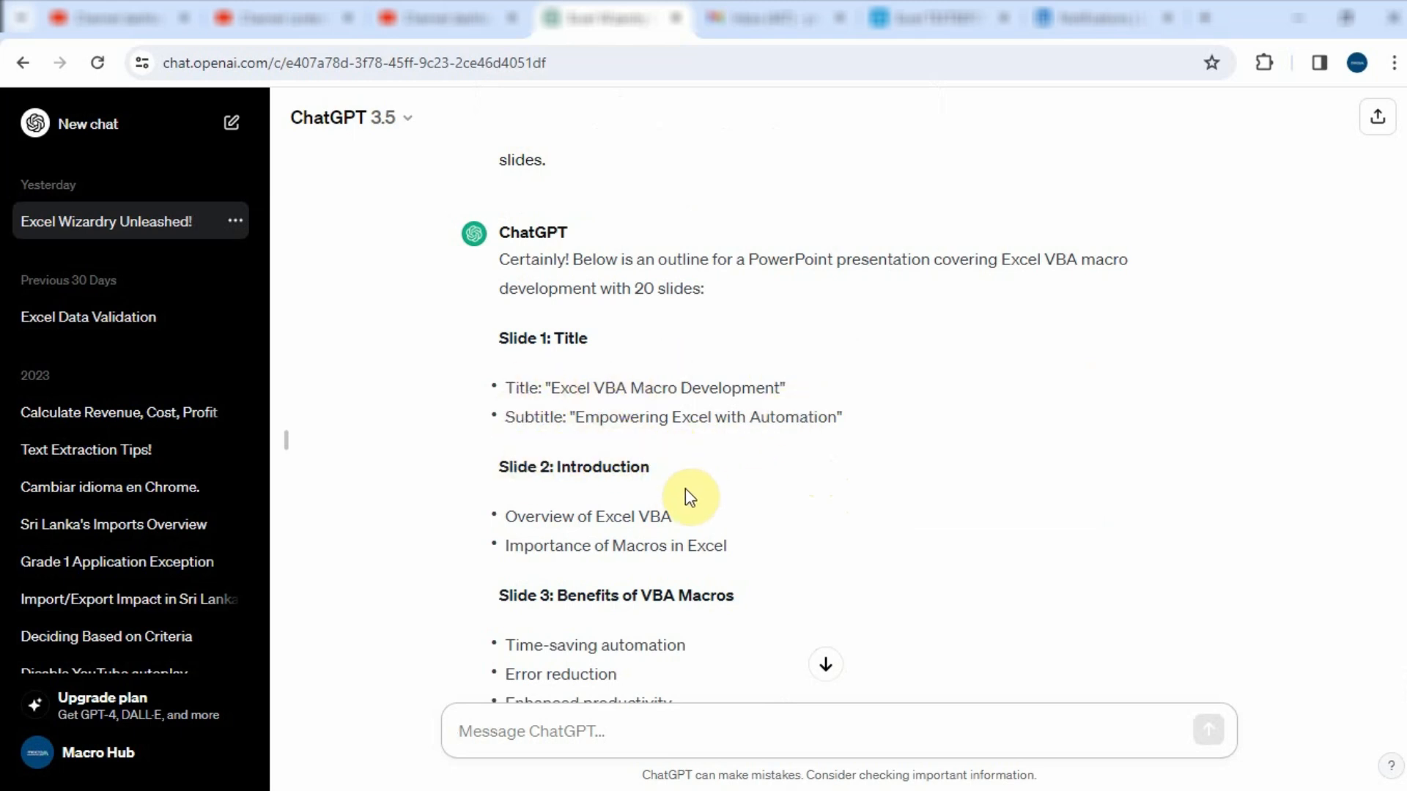
{"action": "scroll", "coordinate": [560, 583], "scroll_direction": "down", "scroll_amount": 12}
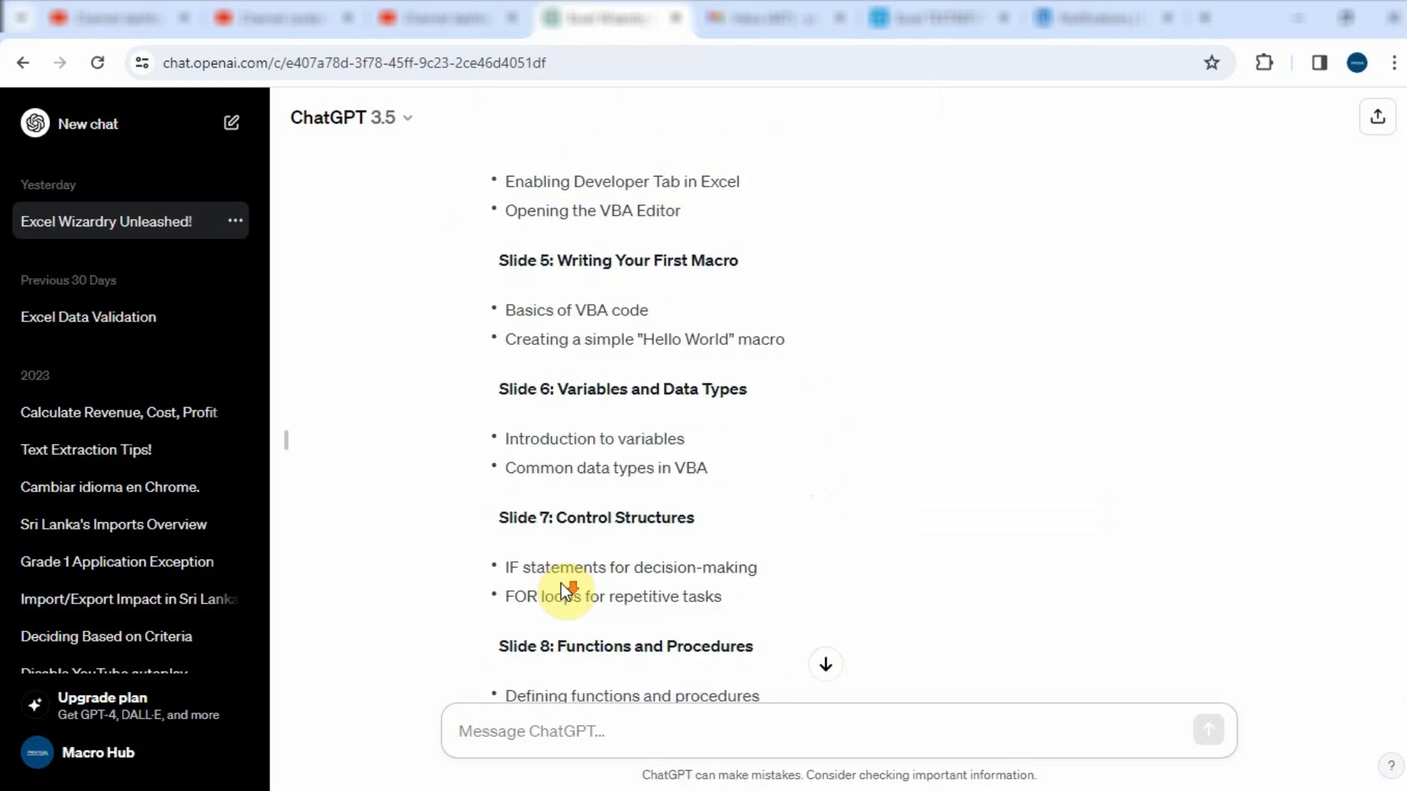
{"action": "scroll", "coordinate": [561, 583], "scroll_direction": "down", "scroll_amount": 3}
{"action": "scroll", "coordinate": [620, 565], "scroll_direction": "down", "scroll_amount": 8}
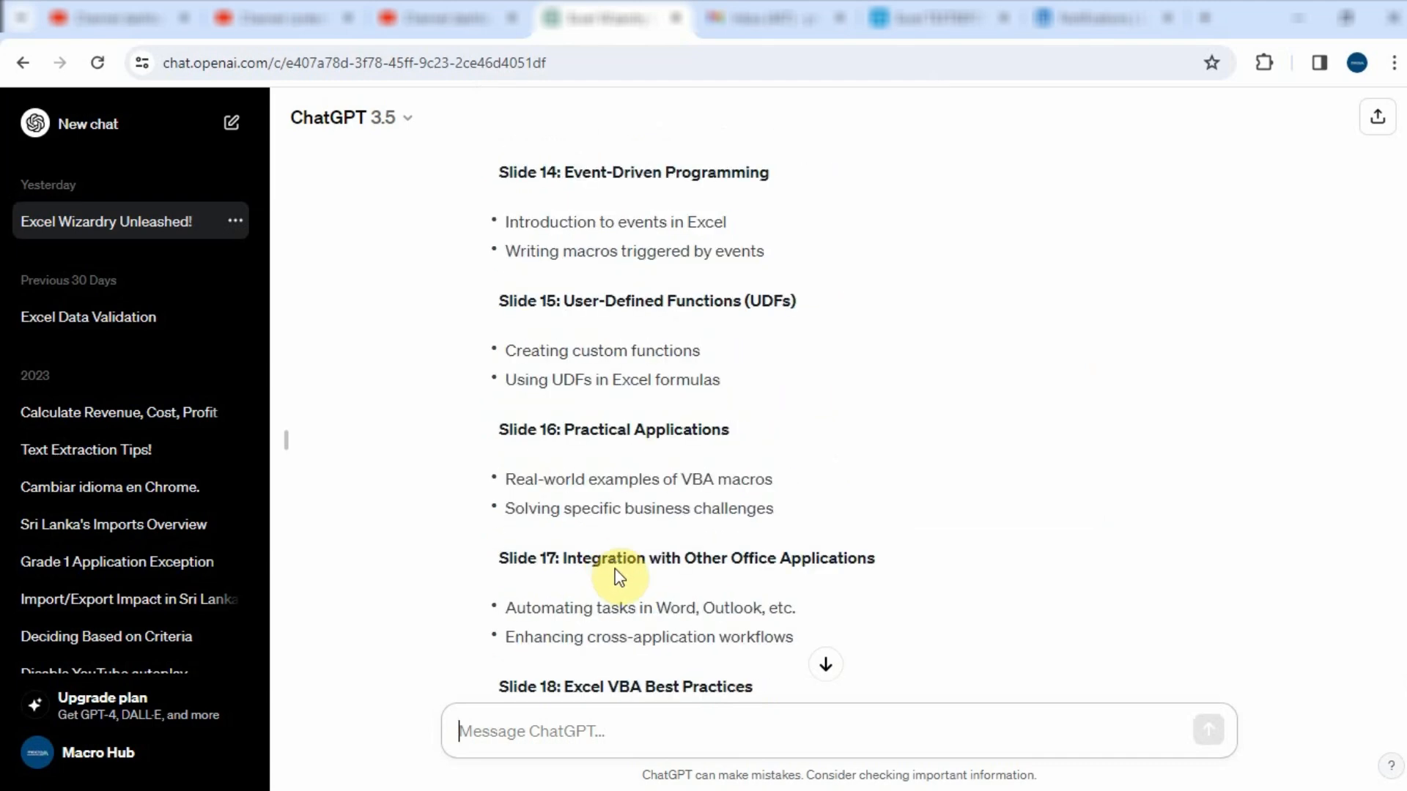
{"action": "scroll", "coordinate": [617, 570], "scroll_direction": "down", "scroll_amount": 7}
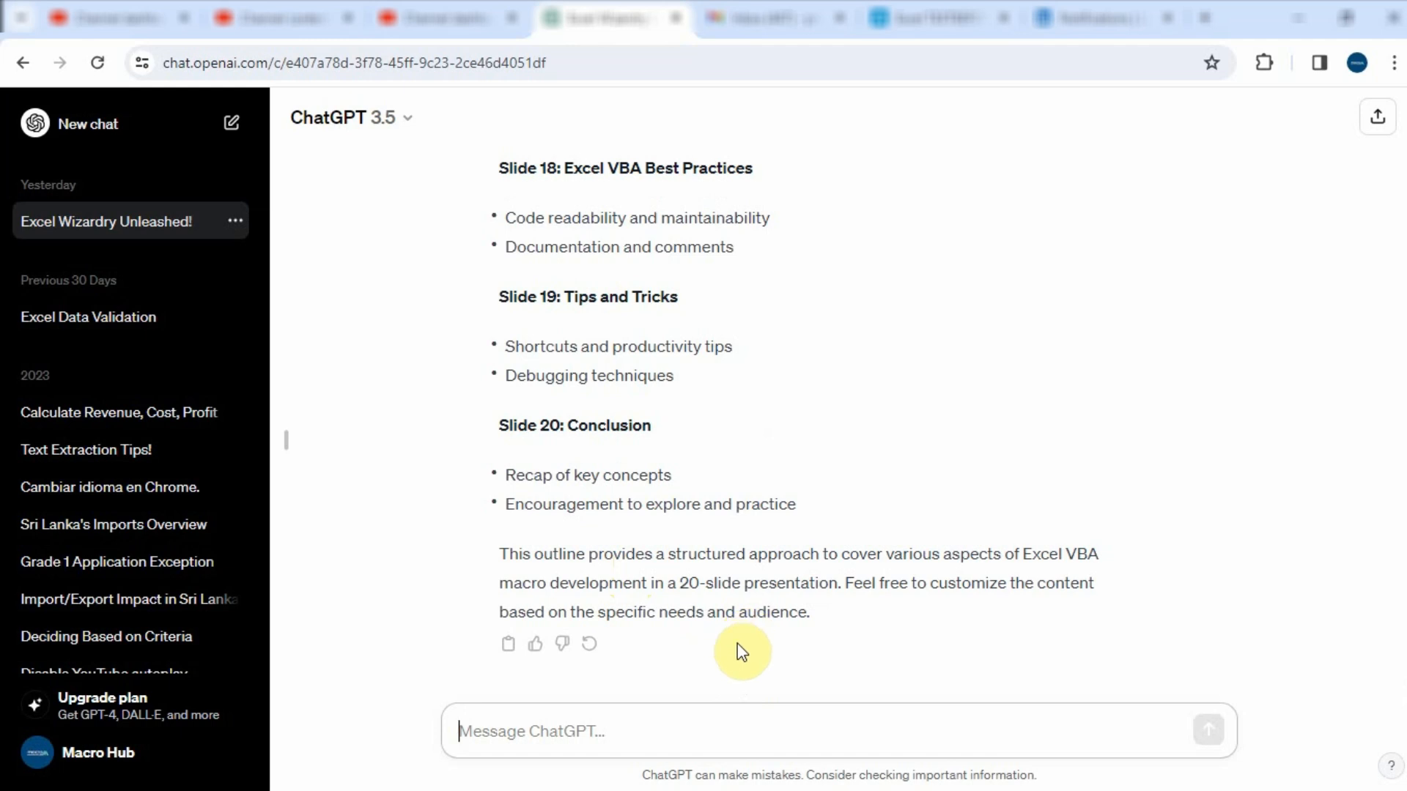
{"action": "left_click", "coordinate": [605, 446]}
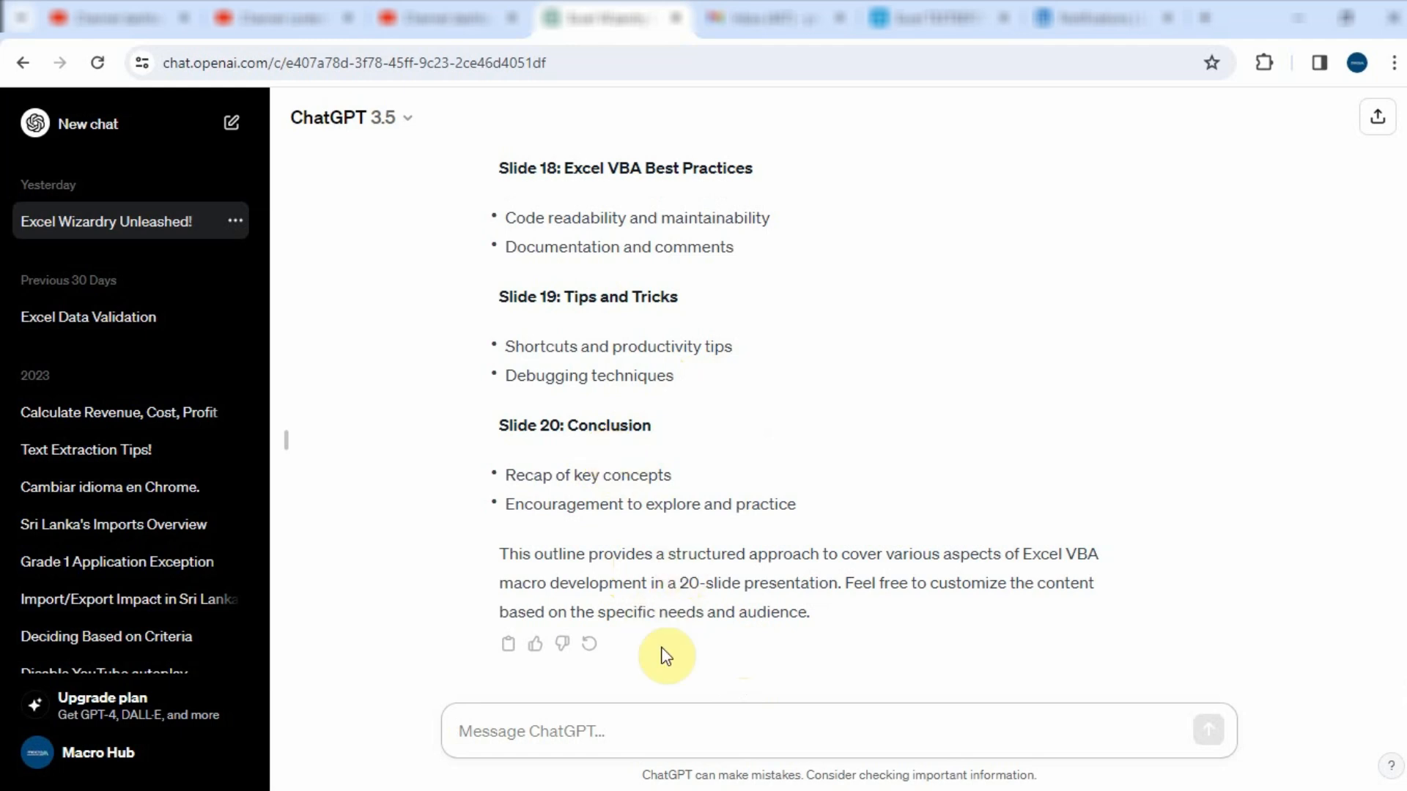
Copy the Prompt2 text of Example-01 from the notes and send it to ChatGPT to expand on each subtopic.
{"action": "key", "text": "alt+Tab"}
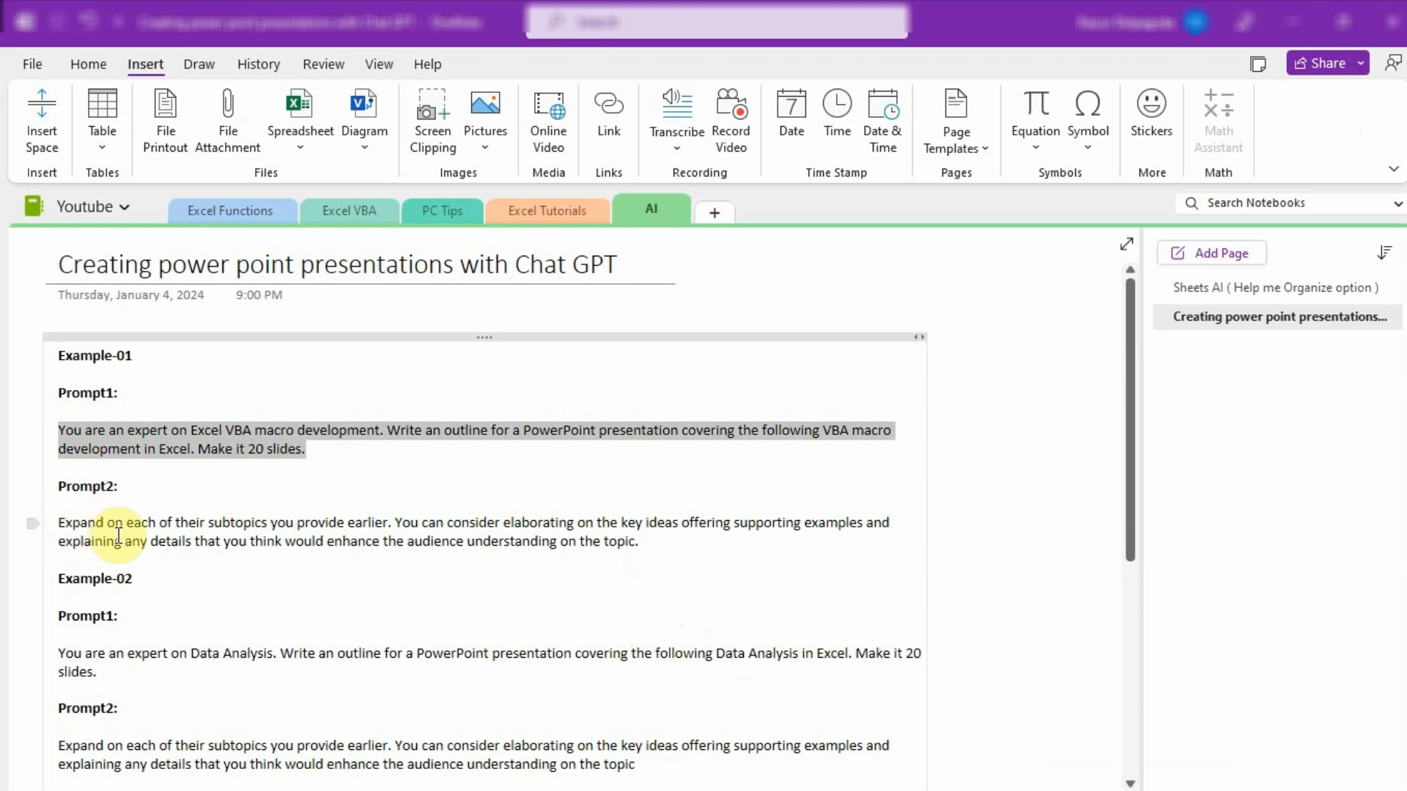
{"action": "left_click", "coordinate": [179, 541]}
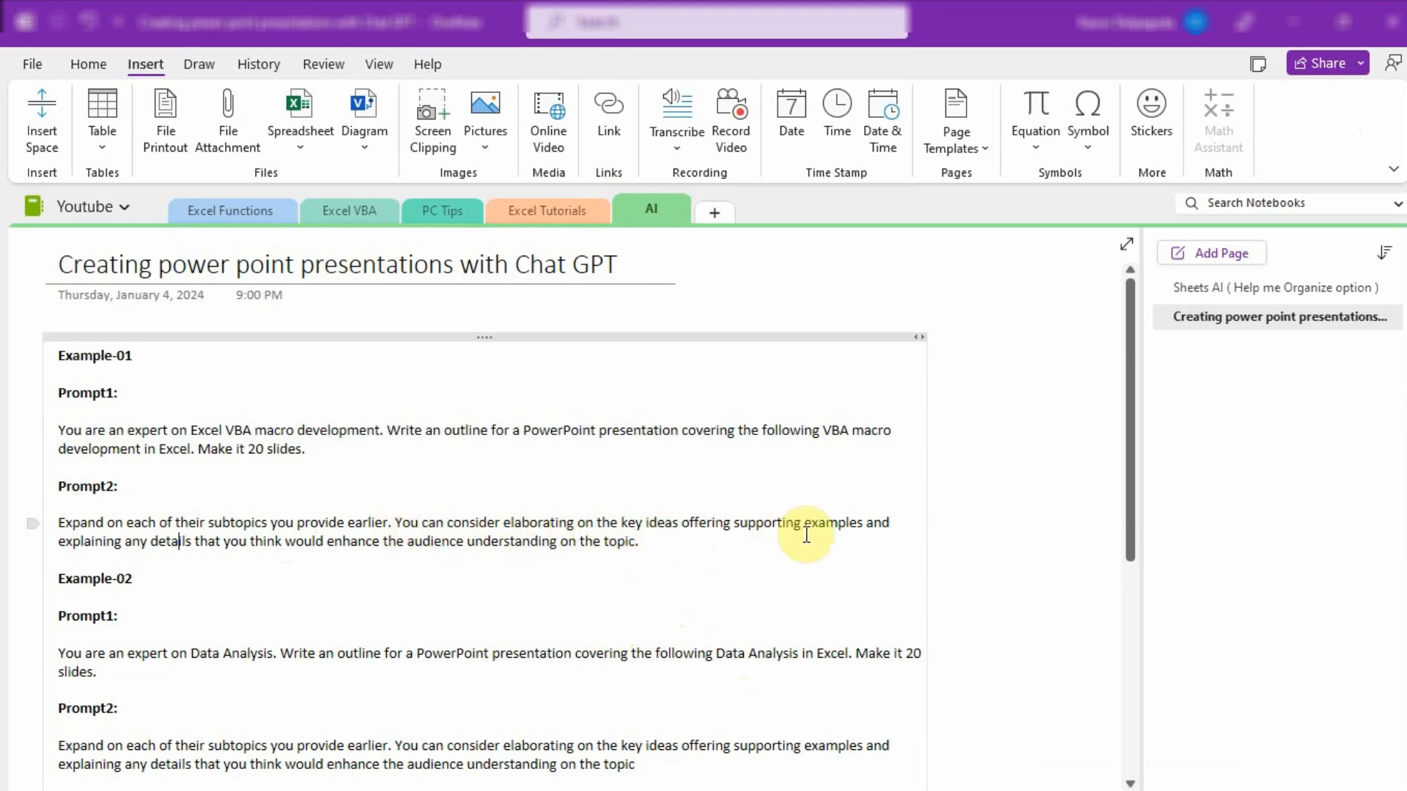
{"action": "left_click", "coordinate": [179, 548]}
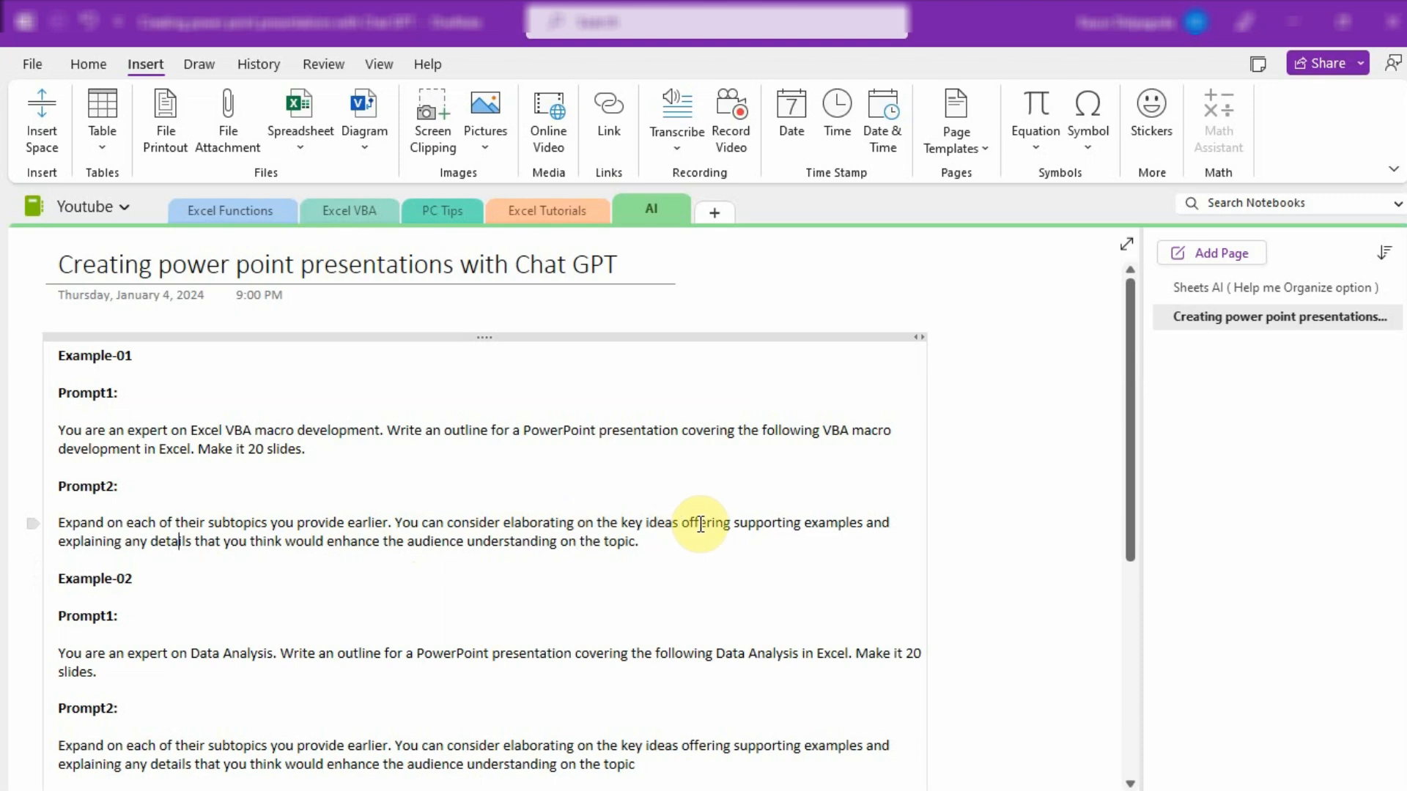
{"action": "left_click_drag", "start_coordinate": [639, 542], "coordinate": [63, 520]}
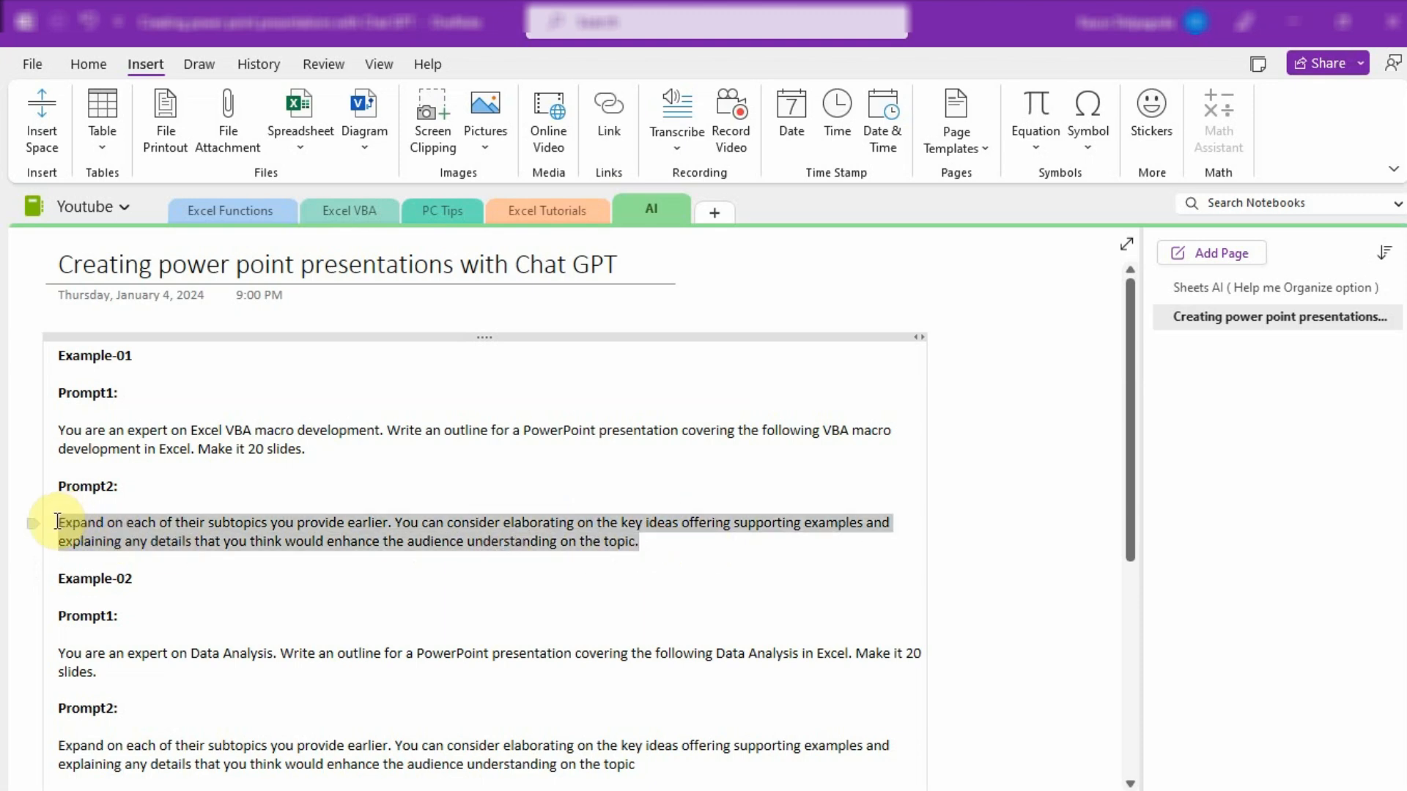
{"action": "key", "text": "alt+Tab"}
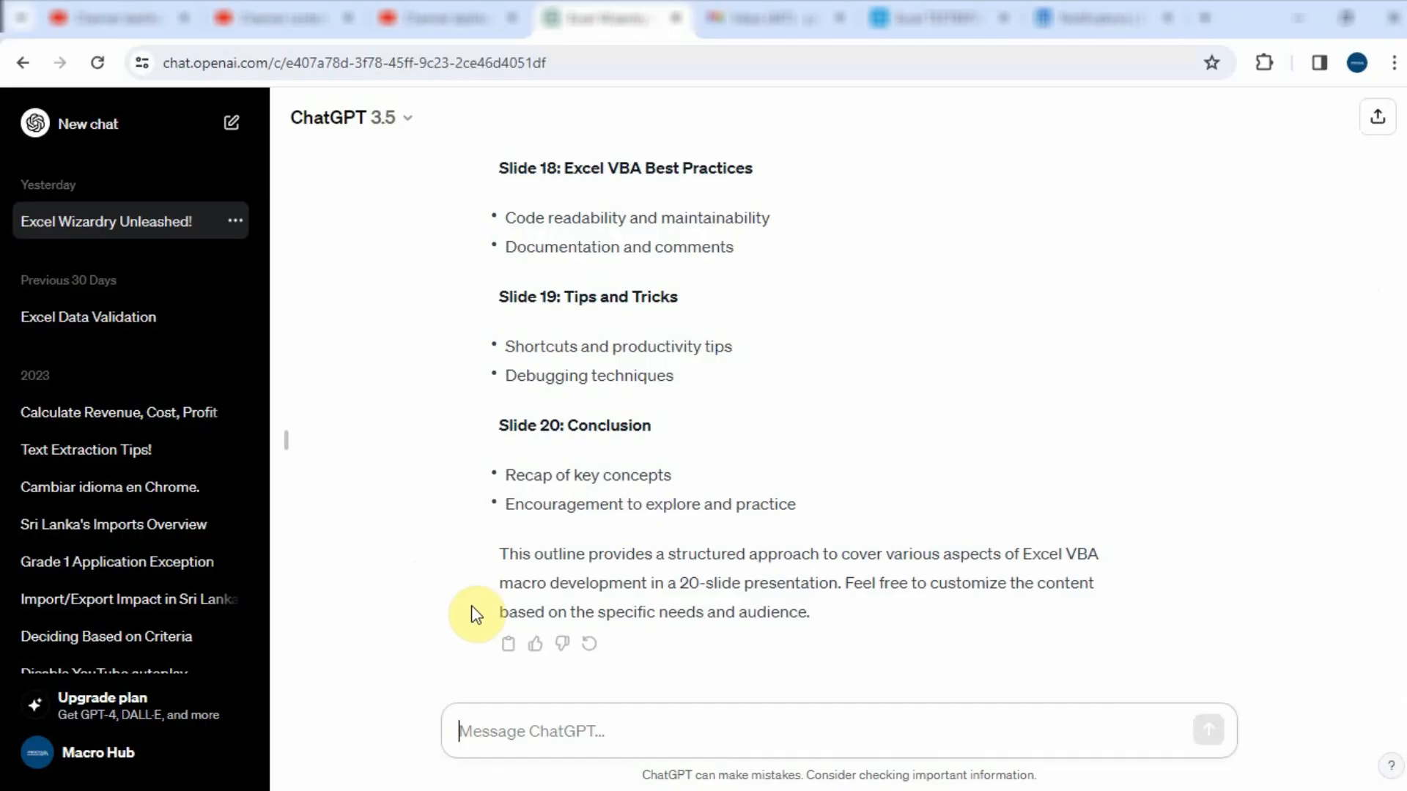
{"action": "key", "text": "ctrl+v"}
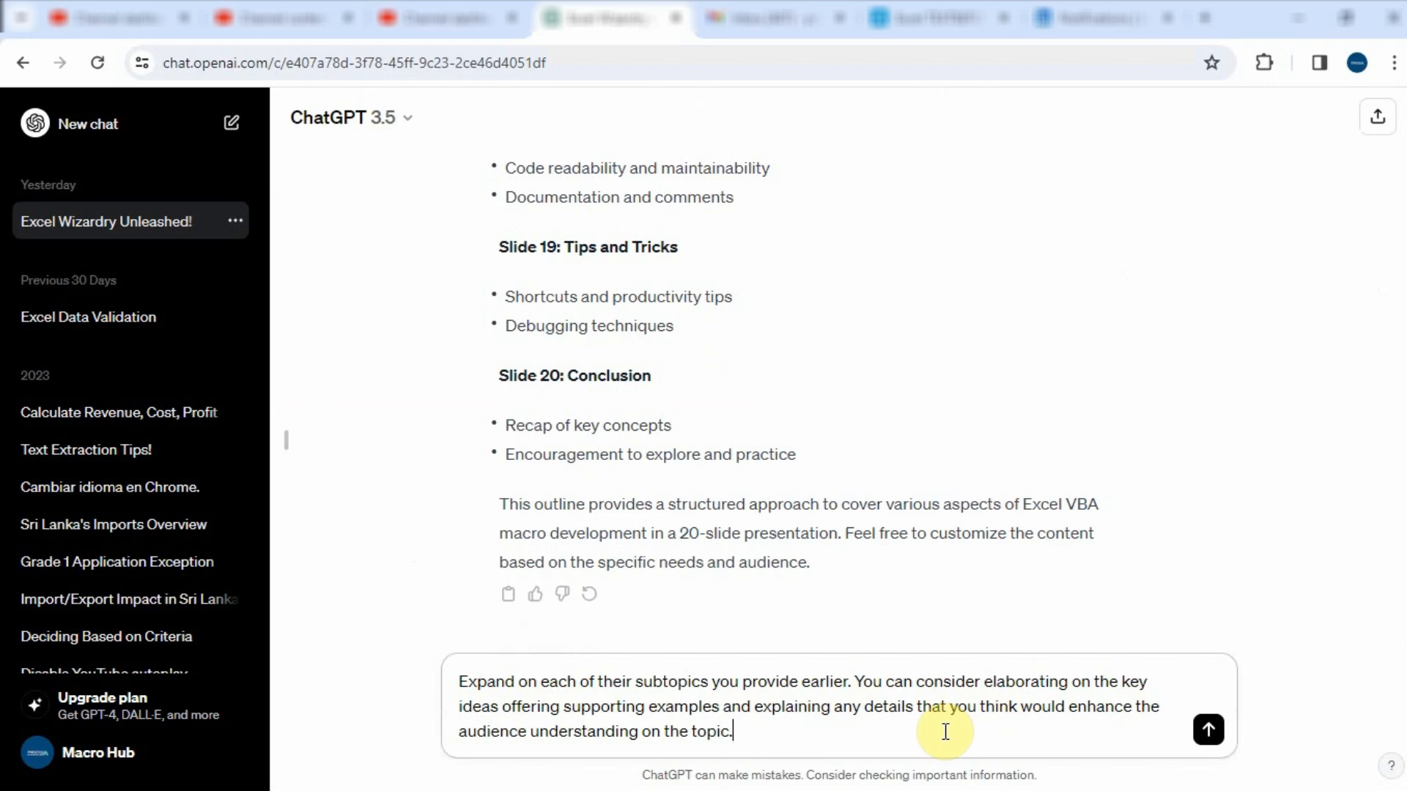
{"action": "key", "text": "Return"}
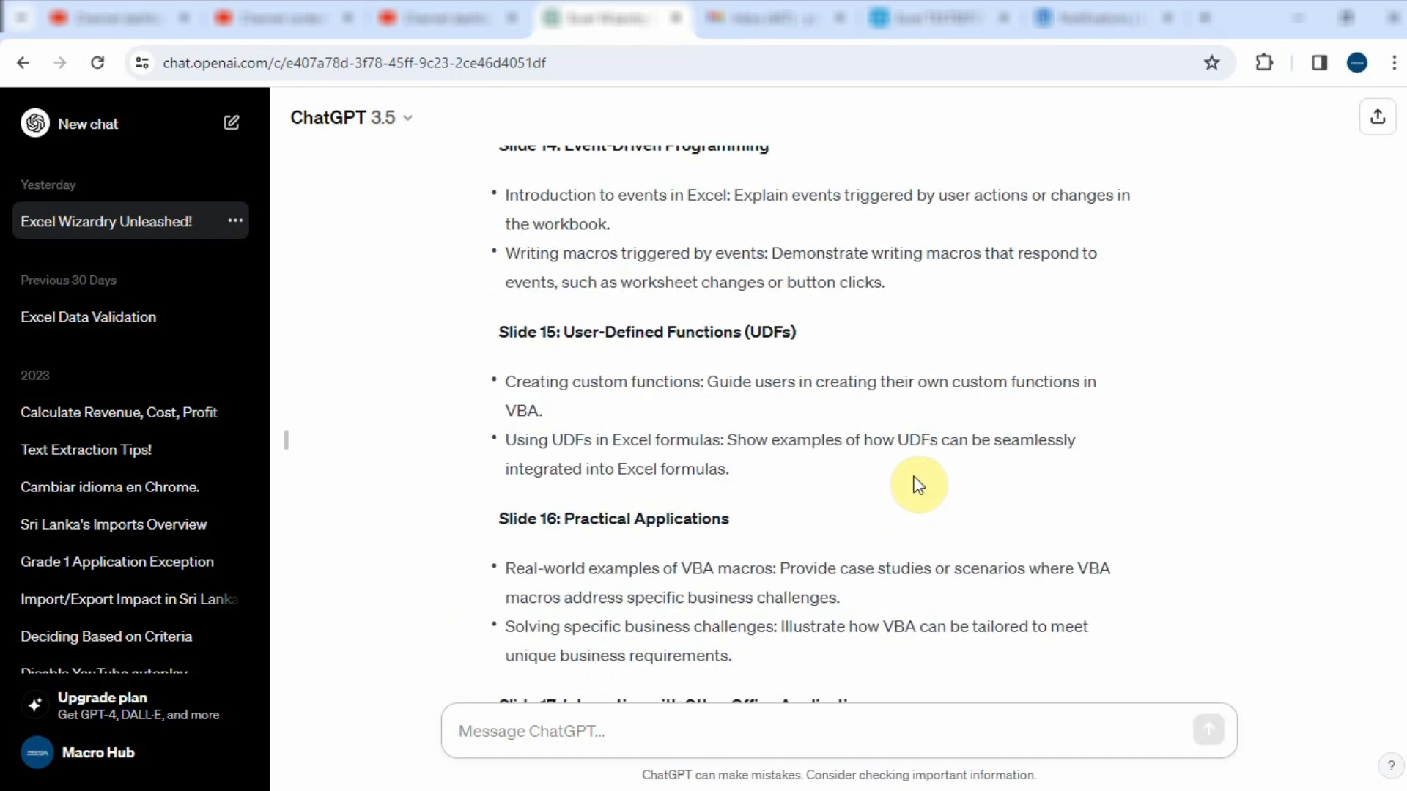
Examine the expanded outline's details and explanations for each slide in ChatGPT's answer.
{"action": "scroll", "coordinate": [918, 485], "scroll_direction": "down", "scroll_amount": 10}
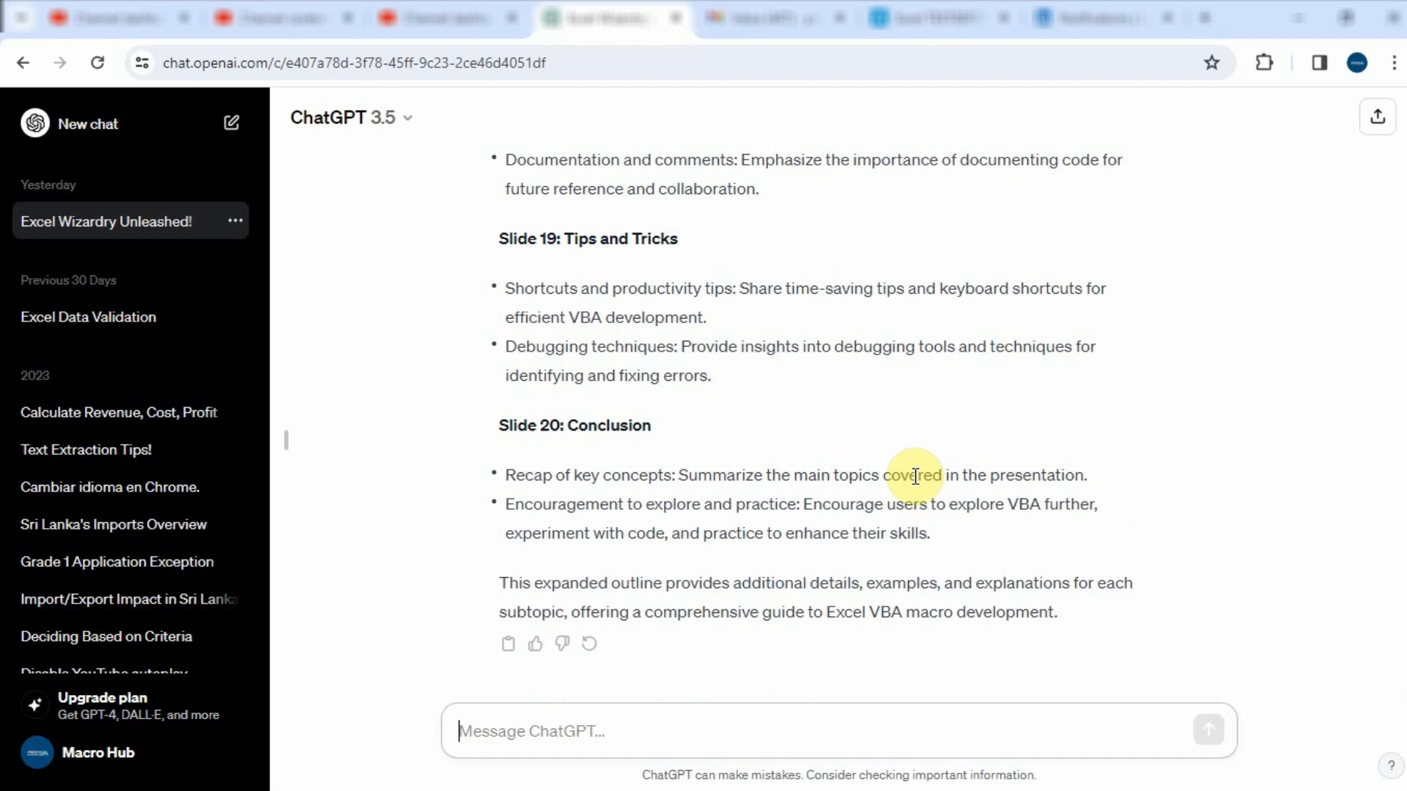
{"action": "scroll", "coordinate": [732, 503], "scroll_direction": "up", "scroll_amount": 8}
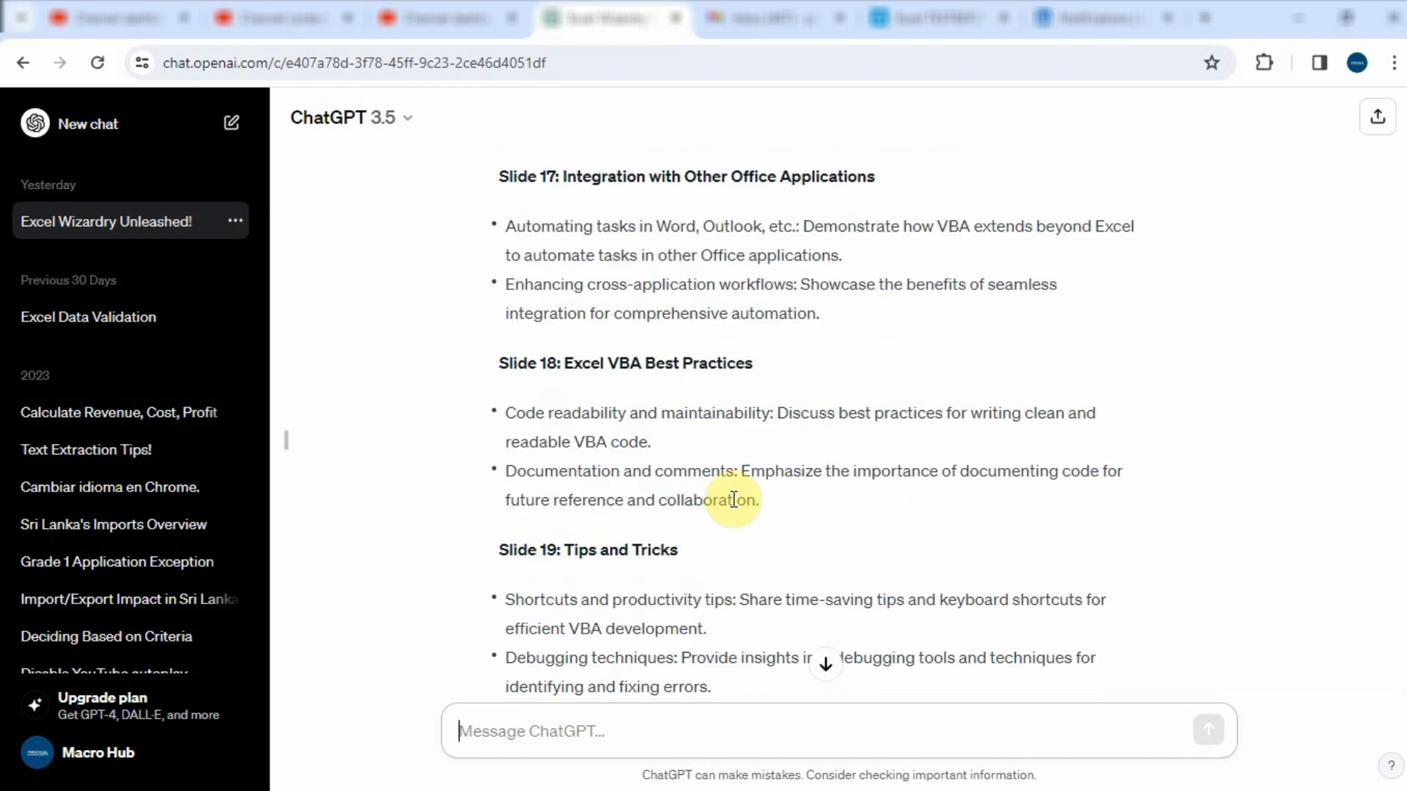
{"action": "scroll", "coordinate": [733, 498], "scroll_direction": "up", "scroll_amount": 4}
{"action": "scroll", "coordinate": [737, 506], "scroll_direction": "up", "scroll_amount": 20}
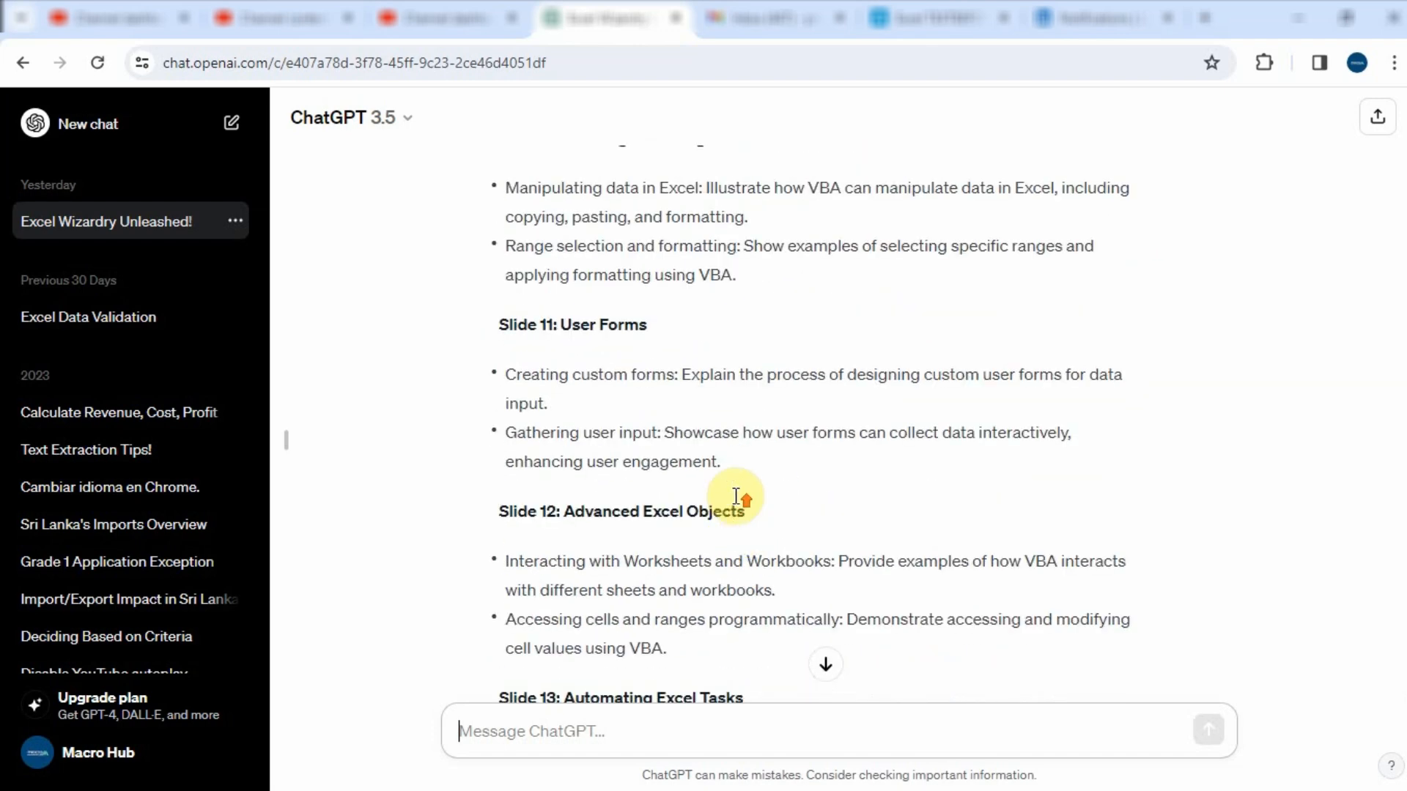
{"action": "scroll", "coordinate": [736, 497], "scroll_direction": "up", "scroll_amount": 14}
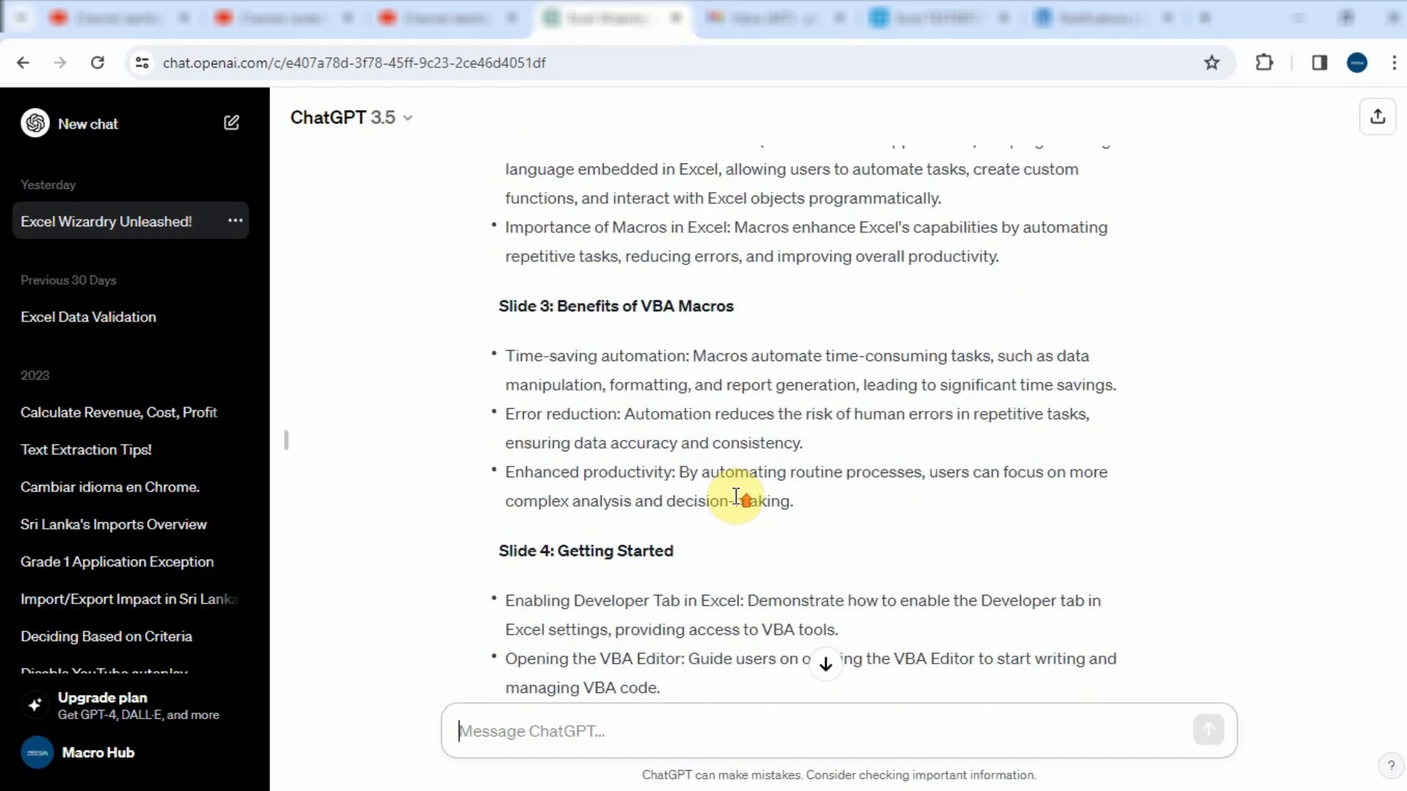
{"action": "scroll", "coordinate": [739, 504], "scroll_direction": "down", "scroll_amount": 7}
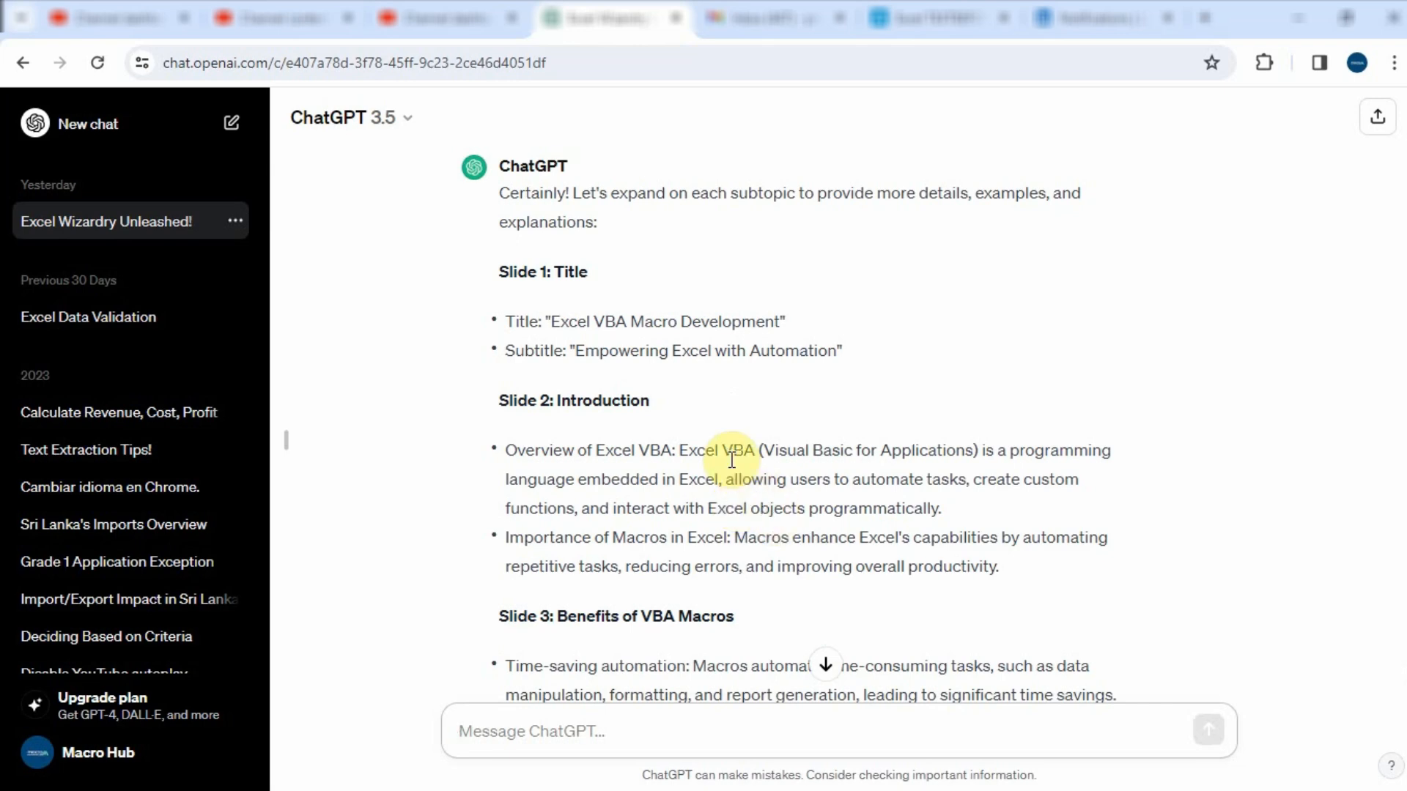
{"action": "scroll", "coordinate": [725, 324], "scroll_direction": "down", "scroll_amount": 3}
{"action": "scroll", "coordinate": [685, 354], "scroll_direction": "down", "scroll_amount": 3}
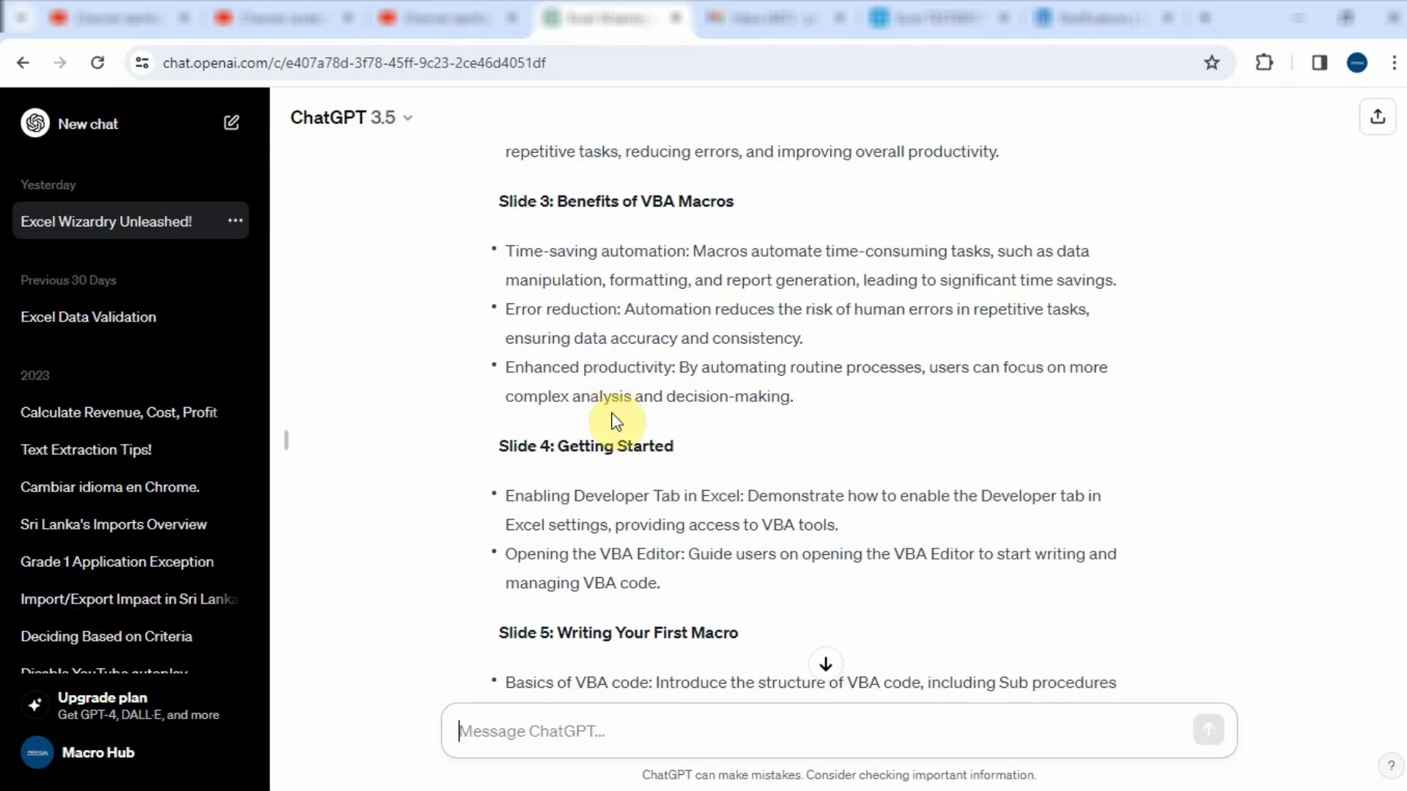
{"action": "scroll", "coordinate": [615, 421], "scroll_direction": "down", "scroll_amount": 11}
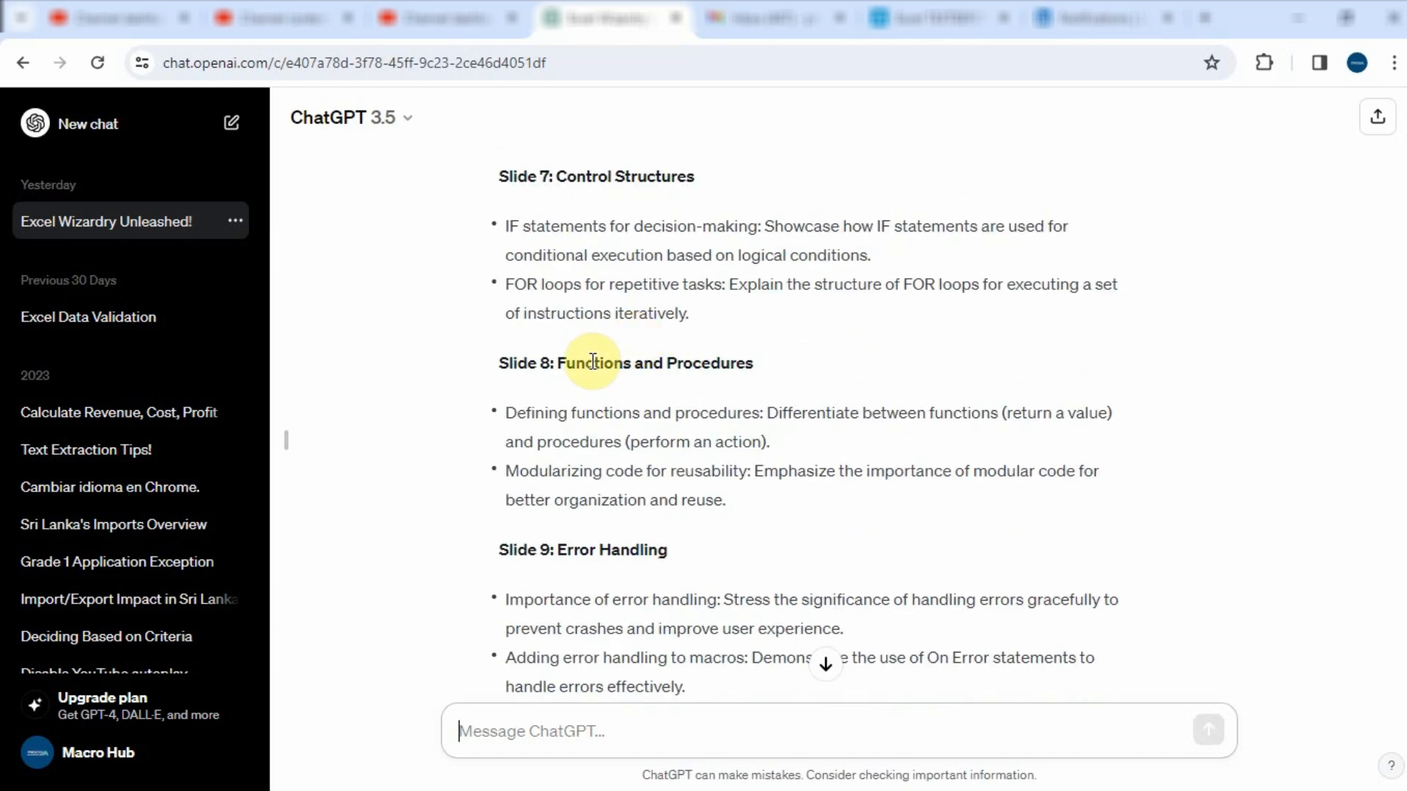
{"action": "scroll", "coordinate": [594, 363], "scroll_direction": "down", "scroll_amount": 4}
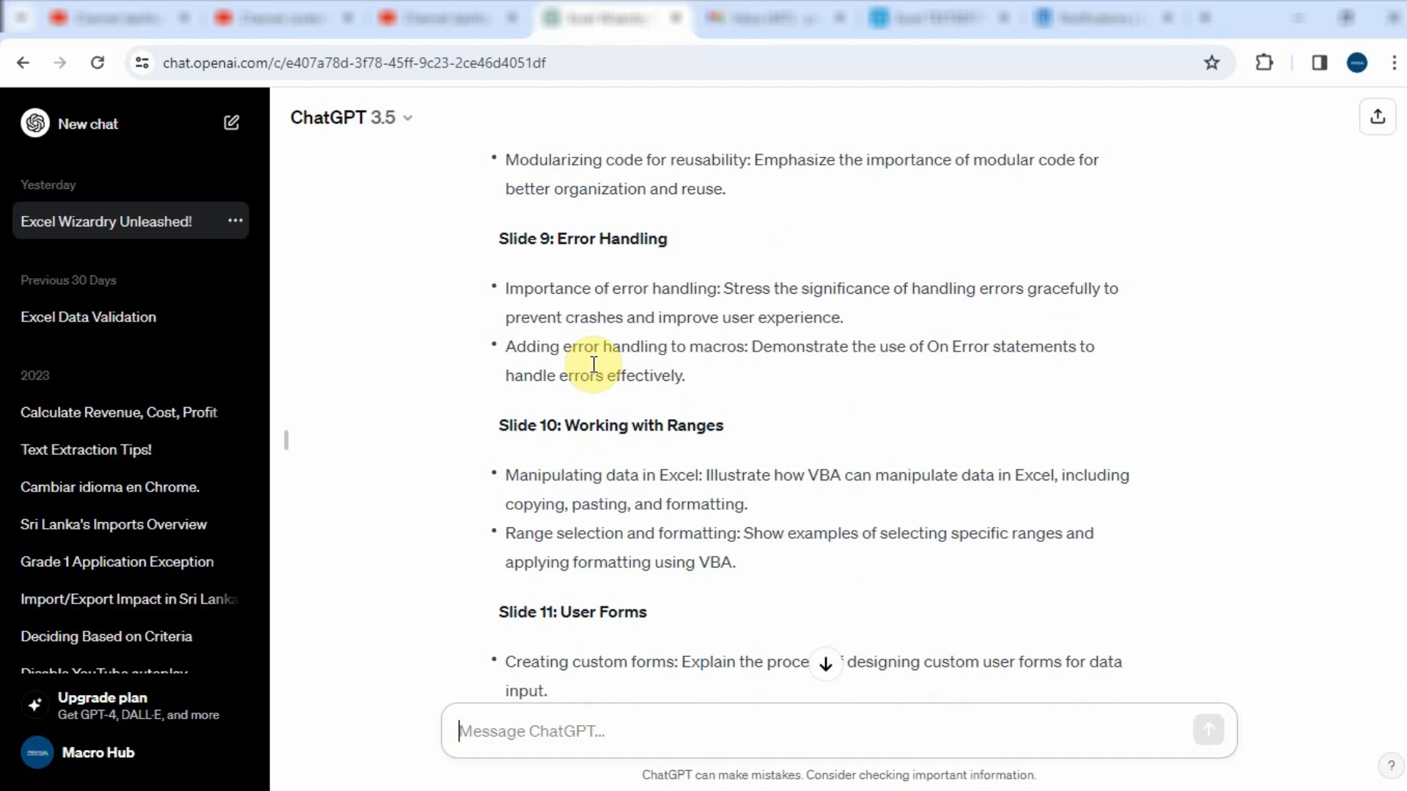
{"action": "scroll", "coordinate": [873, 411], "scroll_direction": "down", "scroll_amount": 20}
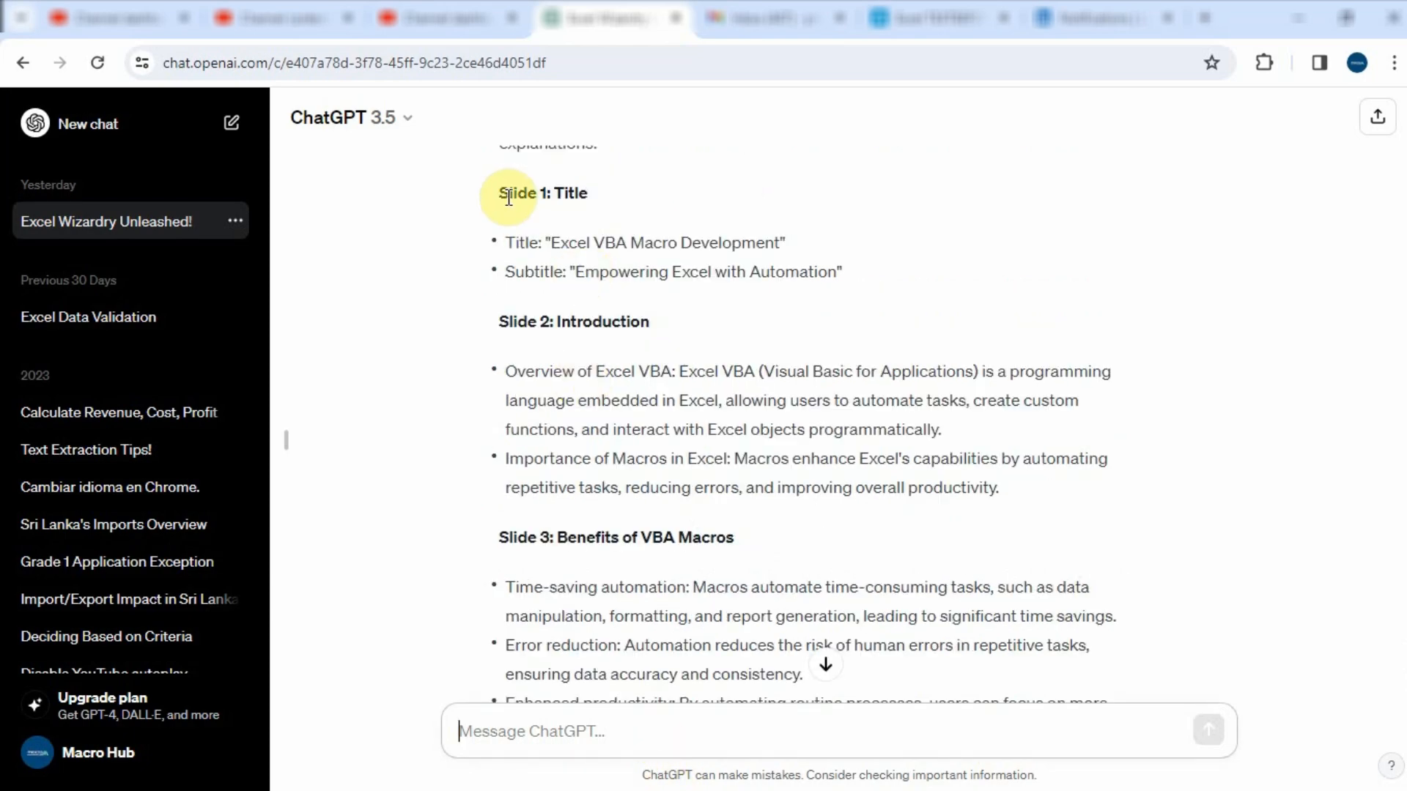
Copy the expanded outline from Slide 1 through the closing paragraph into a new blank Word document, pasting with Merge Formatting.
{"action": "left_click_drag", "start_coordinate": [503, 193], "coordinate": [704, 575]}
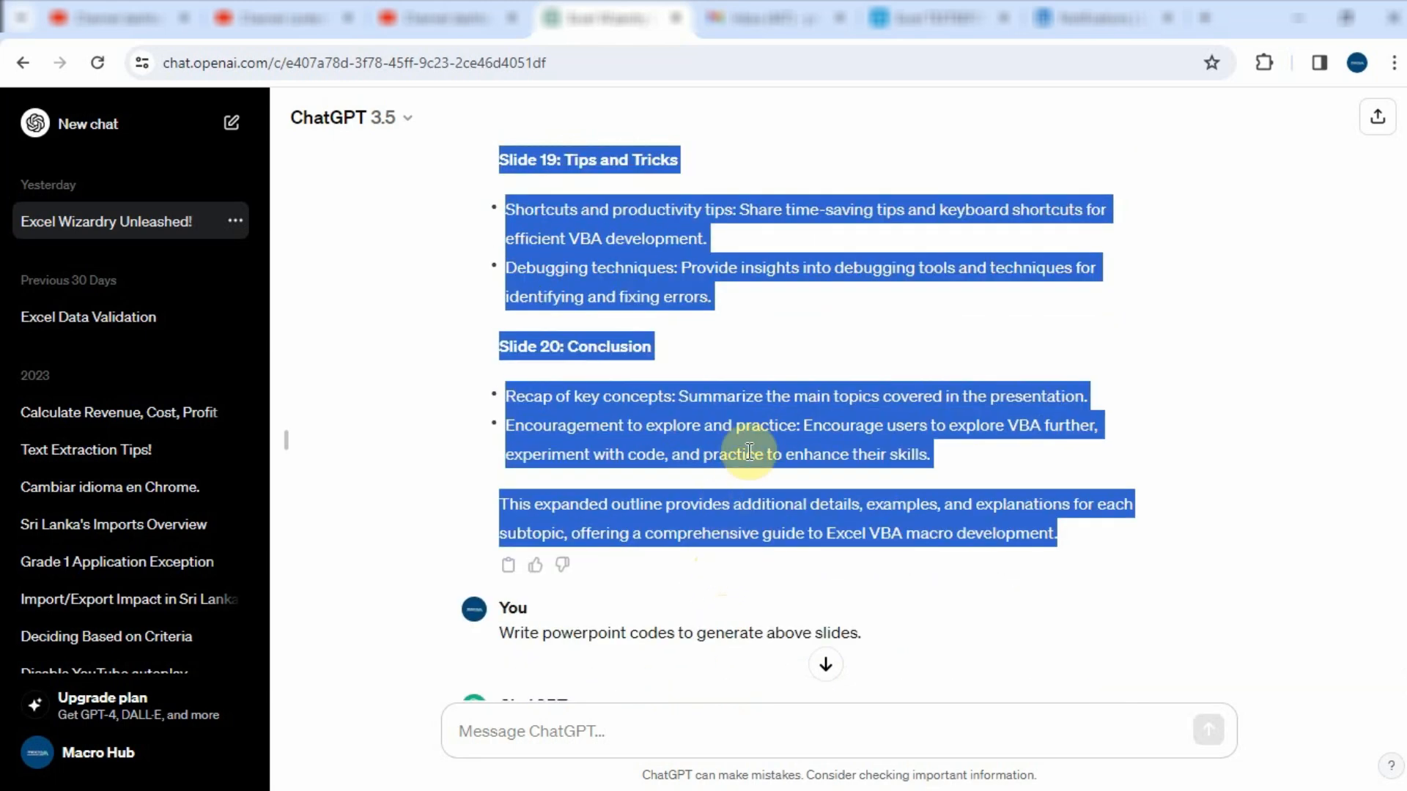
{"action": "left_click", "coordinate": [329, 790]}
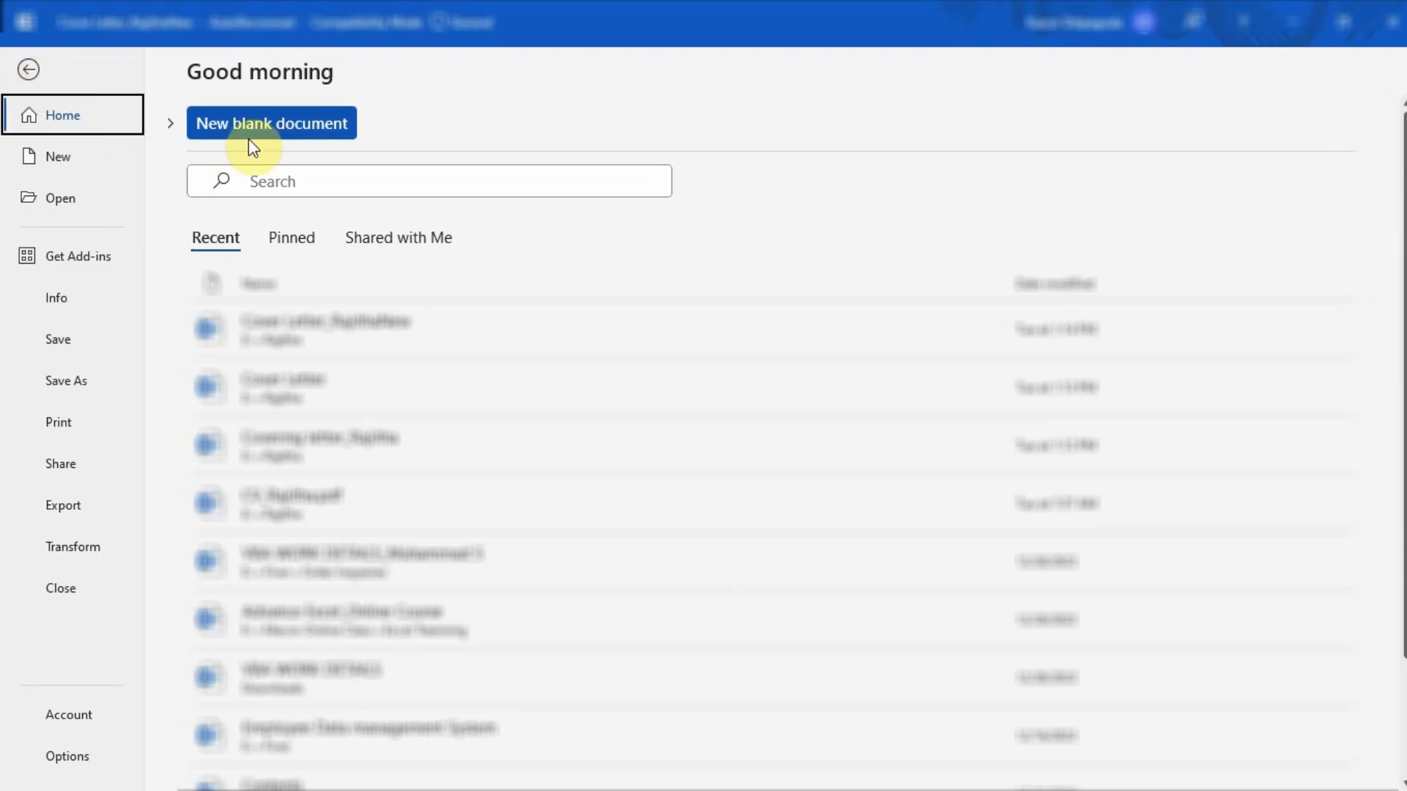
{"action": "left_click", "coordinate": [250, 135]}
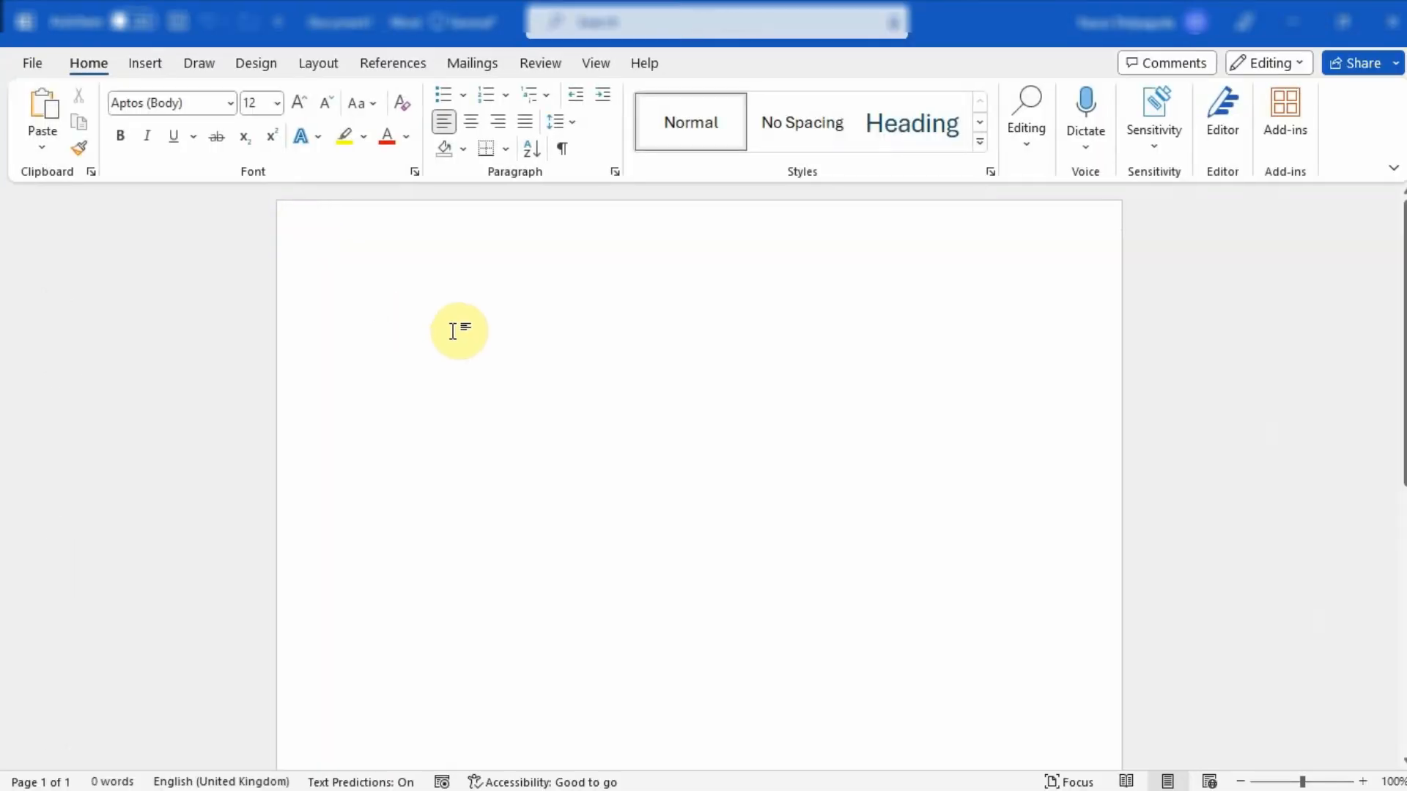
{"action": "right_click", "coordinate": [379, 313]}
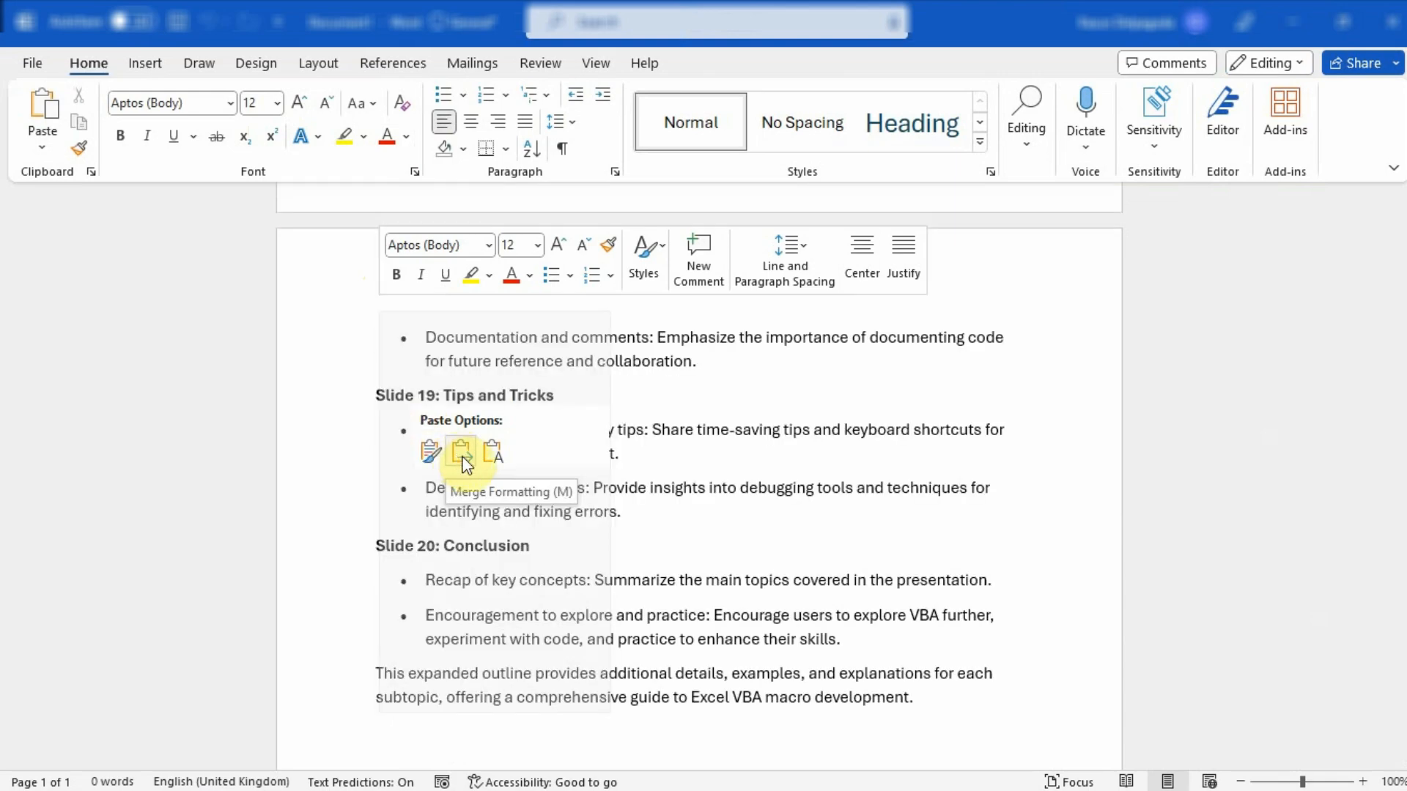
{"action": "left_click", "coordinate": [459, 453]}
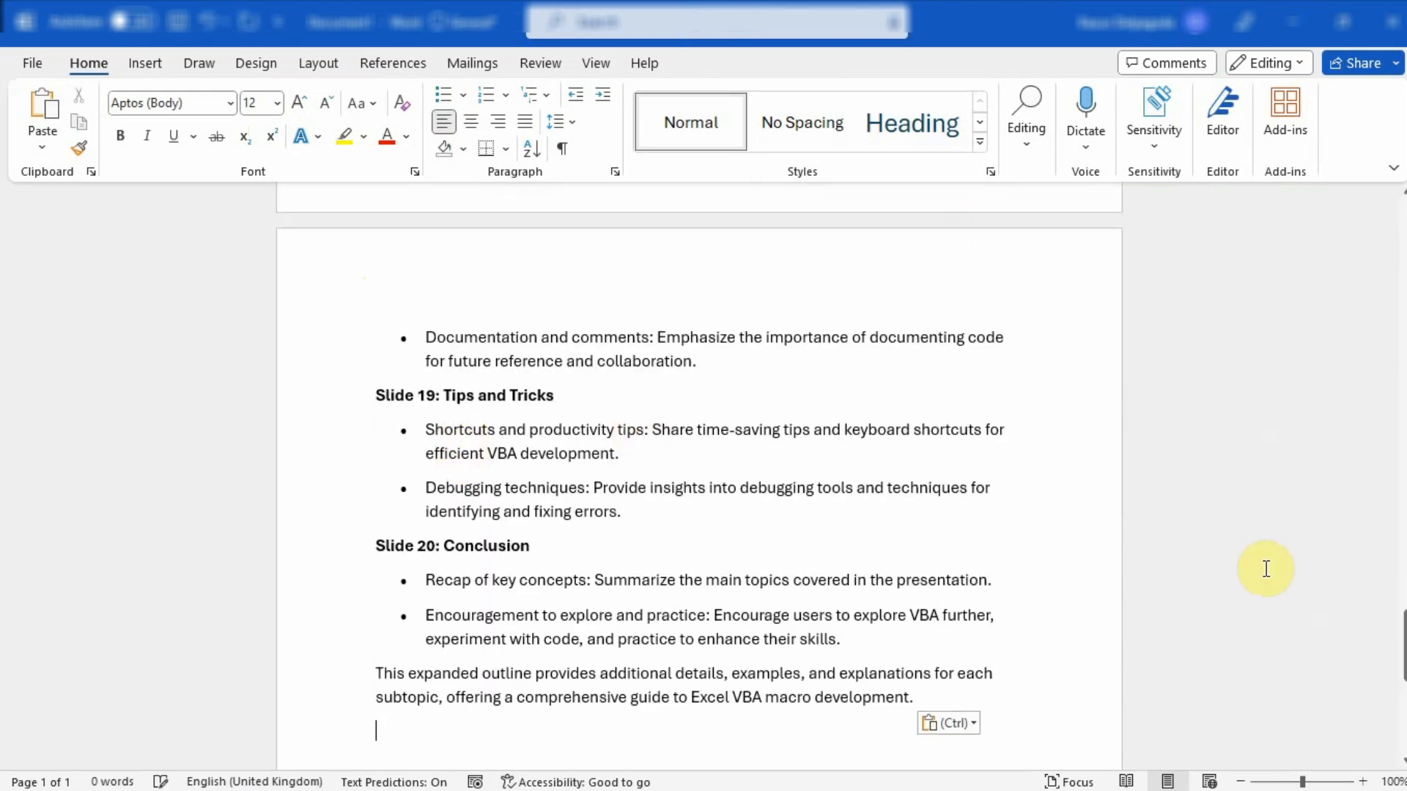
Delete the slide-number prefixes, "Slide 1:" through "Slide 20:", from all the outline headings, keeping only the heading titles.
{"action": "left_click_drag", "start_coordinate": [1405, 645], "coordinate": [1405, 210]}
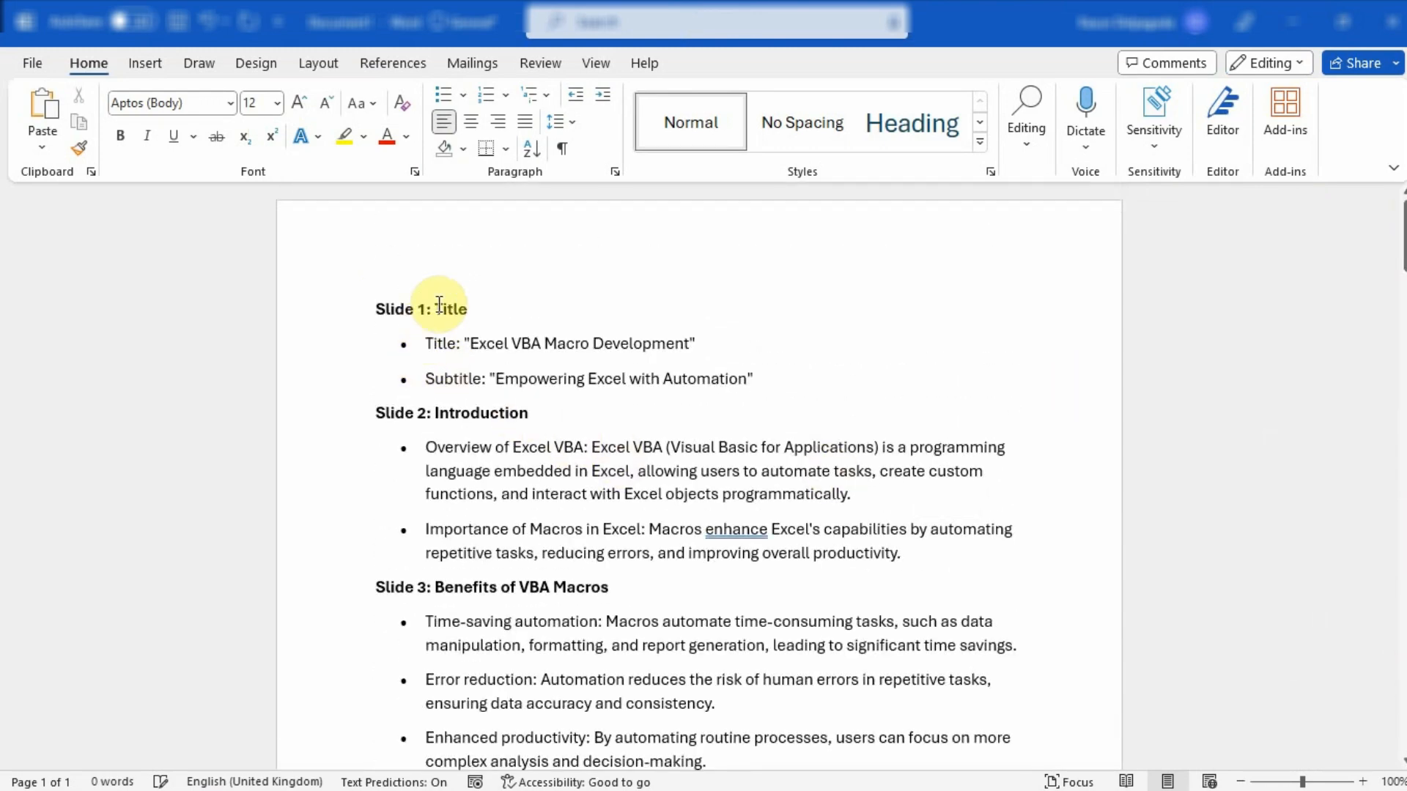
{"action": "left_click_drag", "start_coordinate": [427, 308], "coordinate": [387, 315]}
{"action": "left_click_drag", "start_coordinate": [434, 420], "coordinate": [383, 420]}
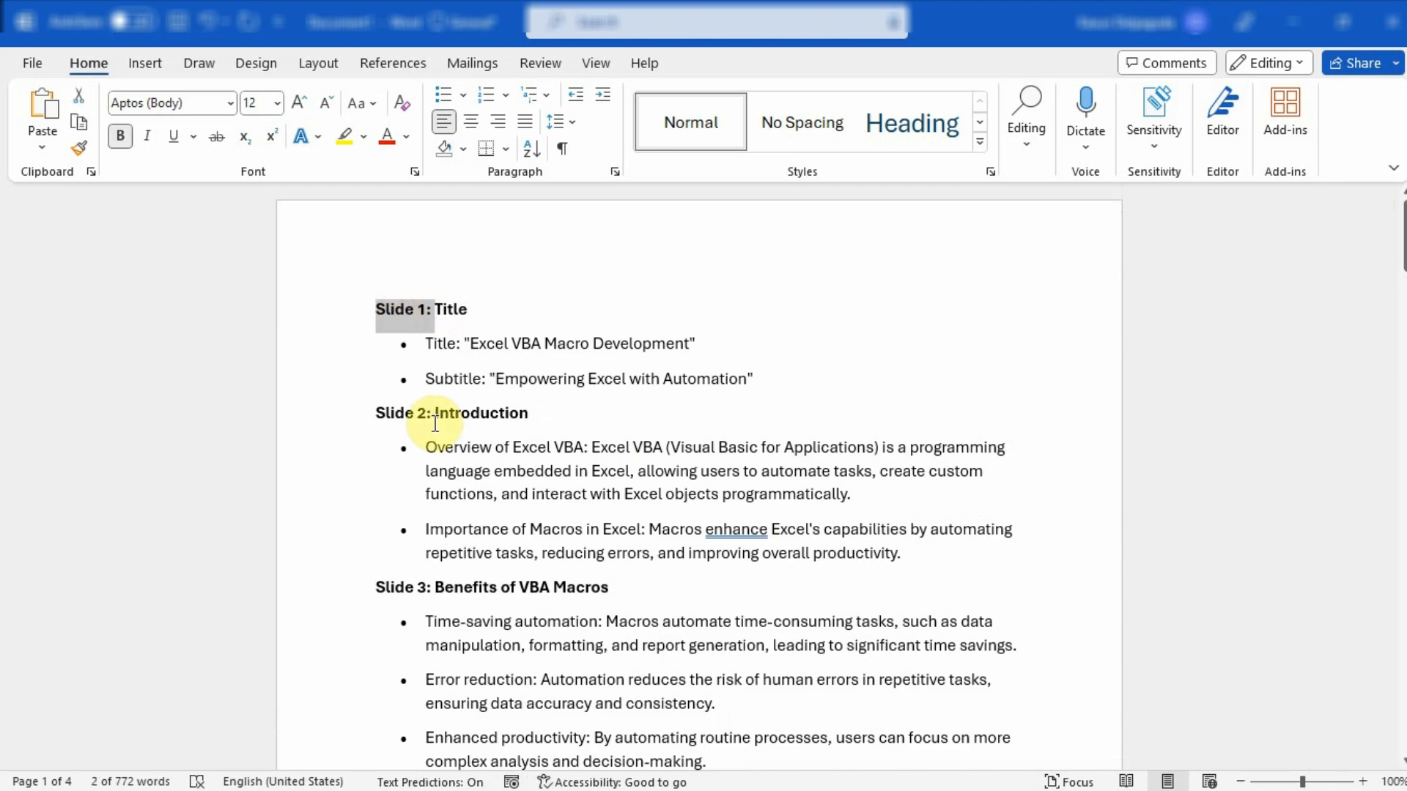
{"action": "left_click_drag", "start_coordinate": [433, 591], "coordinate": [383, 592]}
{"action": "scroll", "coordinate": [411, 608], "scroll_direction": "down", "scroll_amount": 2}
{"action": "scroll", "coordinate": [418, 650], "scroll_direction": "down", "scroll_amount": 2}
{"action": "left_click_drag", "start_coordinate": [434, 650], "coordinate": [382, 646]}
{"action": "scroll", "coordinate": [393, 644], "scroll_direction": "down", "scroll_amount": 2}
{"action": "scroll", "coordinate": [399, 660], "scroll_direction": "down", "scroll_amount": 5}
{"action": "left_click_drag", "start_coordinate": [433, 583], "coordinate": [381, 593]}
{"action": "scroll", "coordinate": [399, 586], "scroll_direction": "down", "scroll_amount": 2}
{"action": "scroll", "coordinate": [396, 589], "scroll_direction": "down", "scroll_amount": 2}
{"action": "scroll", "coordinate": [399, 586], "scroll_direction": "down", "scroll_amount": 2}
{"action": "scroll", "coordinate": [417, 587], "scroll_direction": "down", "scroll_amount": 2}
{"action": "scroll", "coordinate": [421, 594], "scroll_direction": "down", "scroll_amount": 2}
{"action": "scroll", "coordinate": [428, 604], "scroll_direction": "down", "scroll_amount": 5}
{"action": "scroll", "coordinate": [428, 604], "scroll_direction": "down", "scroll_amount": 2}
{"action": "scroll", "coordinate": [377, 595], "scroll_direction": "down", "scroll_amount": 2}
{"action": "scroll", "coordinate": [408, 598], "scroll_direction": "down", "scroll_amount": 3}
{"action": "left_click_drag", "start_coordinate": [442, 499], "coordinate": [381, 498]}
{"action": "scroll", "coordinate": [429, 497], "scroll_direction": "down", "scroll_amount": 3}
{"action": "left_click_drag", "start_coordinate": [442, 450], "coordinate": [402, 449]}
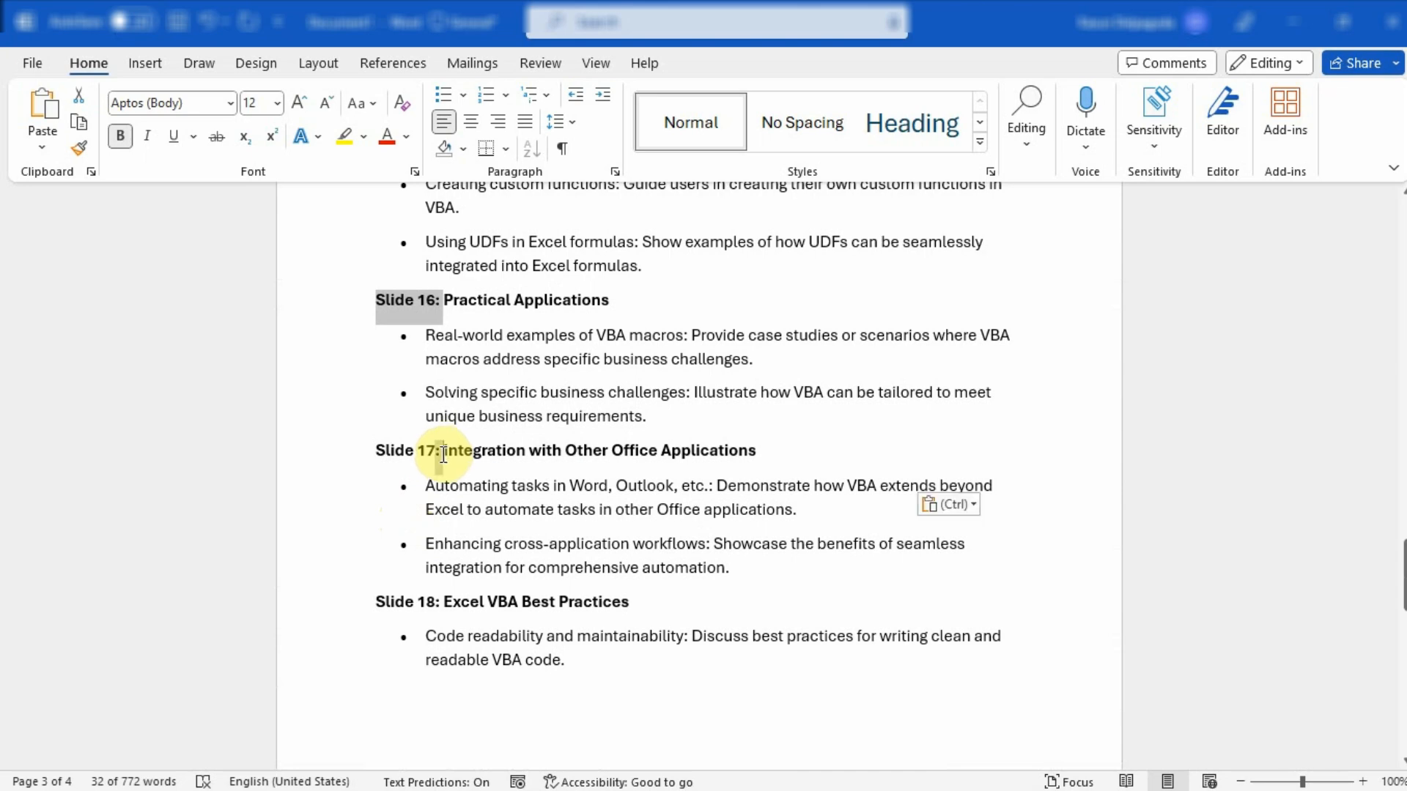
{"action": "scroll", "coordinate": [403, 450], "scroll_direction": "down", "scroll_amount": 1}
{"action": "left_click_drag", "start_coordinate": [441, 499], "coordinate": [403, 499]}
{"action": "scroll", "coordinate": [410, 513], "scroll_direction": "down", "scroll_amount": 3}
{"action": "scroll", "coordinate": [408, 609], "scroll_direction": "down", "scroll_amount": 3}
{"action": "left_click_drag", "start_coordinate": [441, 611], "coordinate": [378, 609]}
{"action": "scroll", "coordinate": [427, 635], "scroll_direction": "down", "scroll_amount": 3}
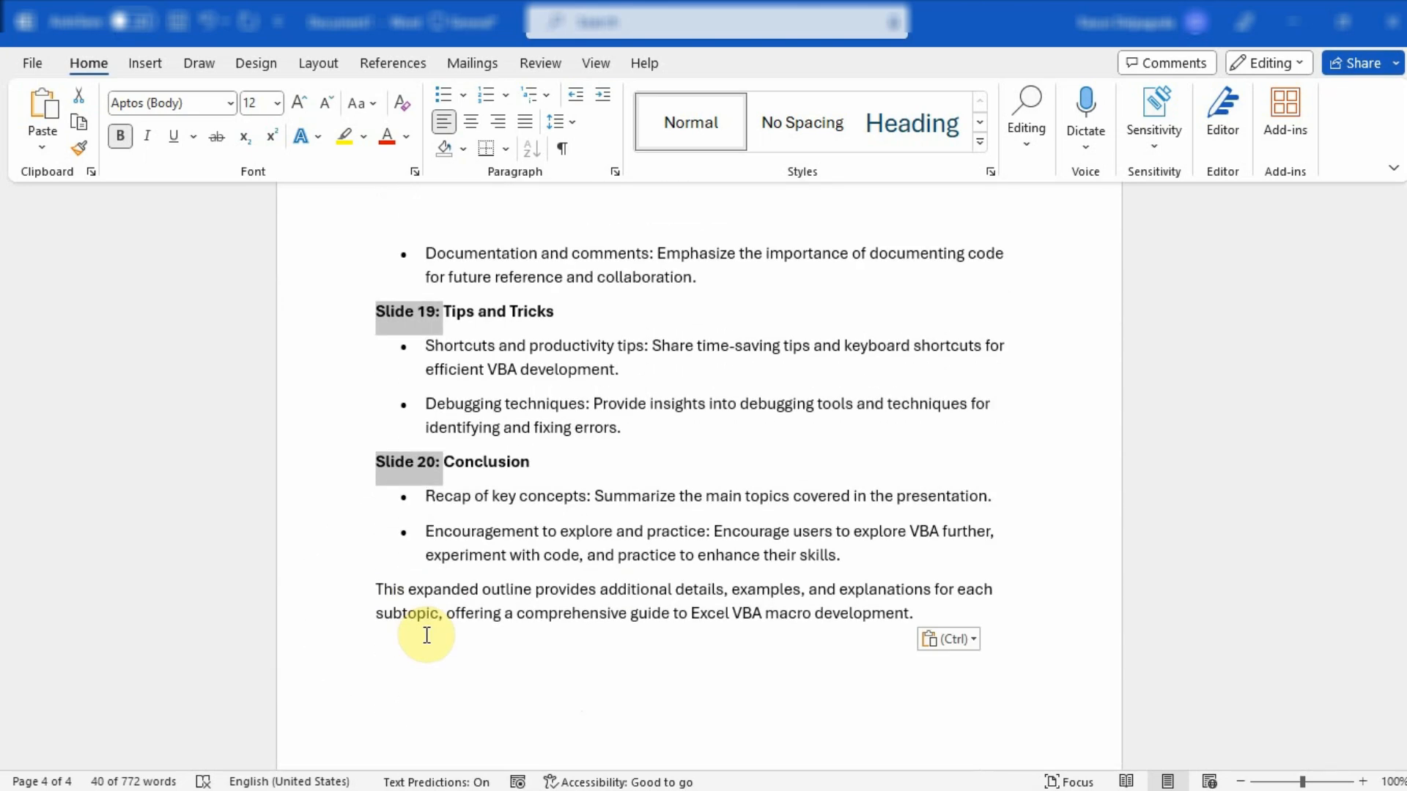
{"action": "key", "text": "Delete"}
Switch the document to Outline view.
{"action": "left_click", "coordinate": [318, 63]}
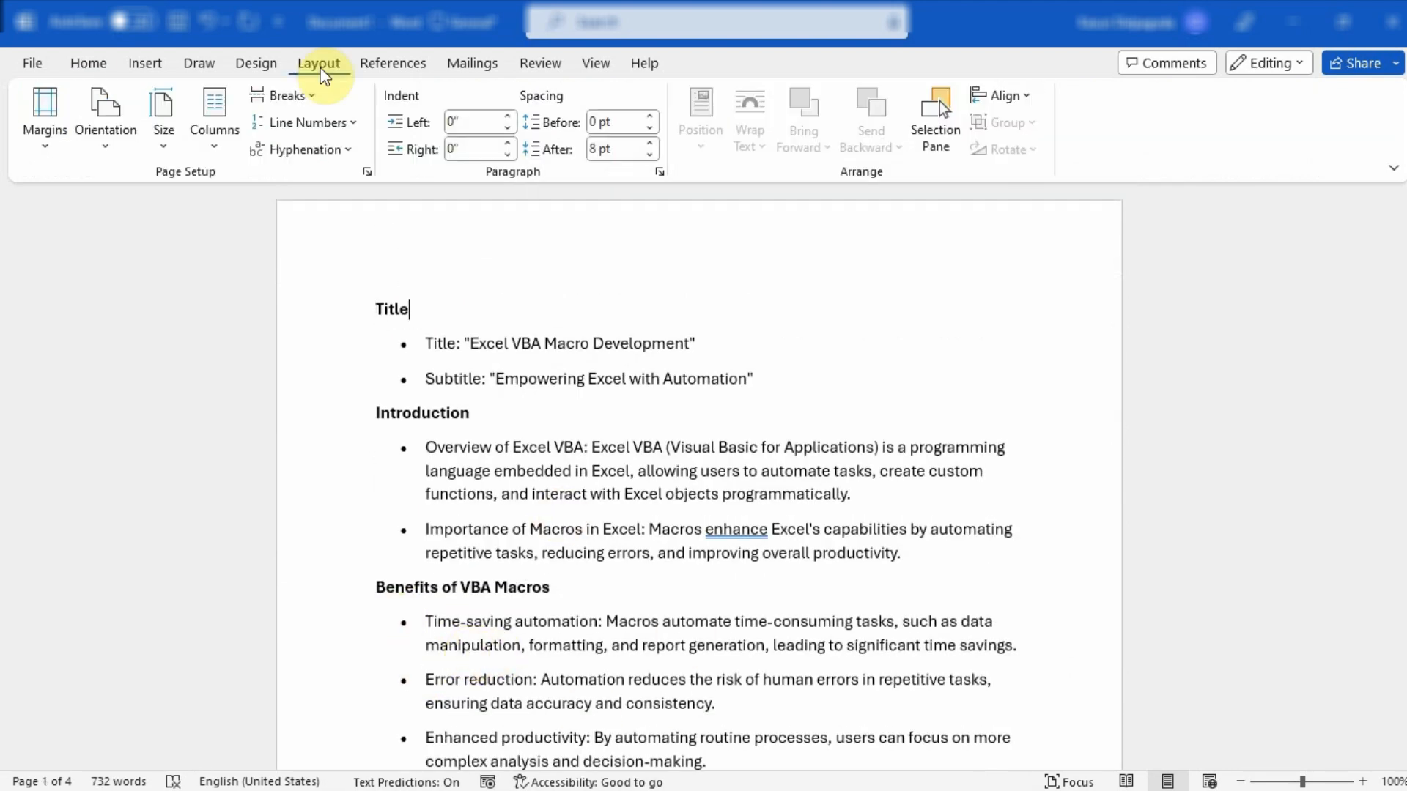
{"action": "left_click", "coordinate": [596, 63]}
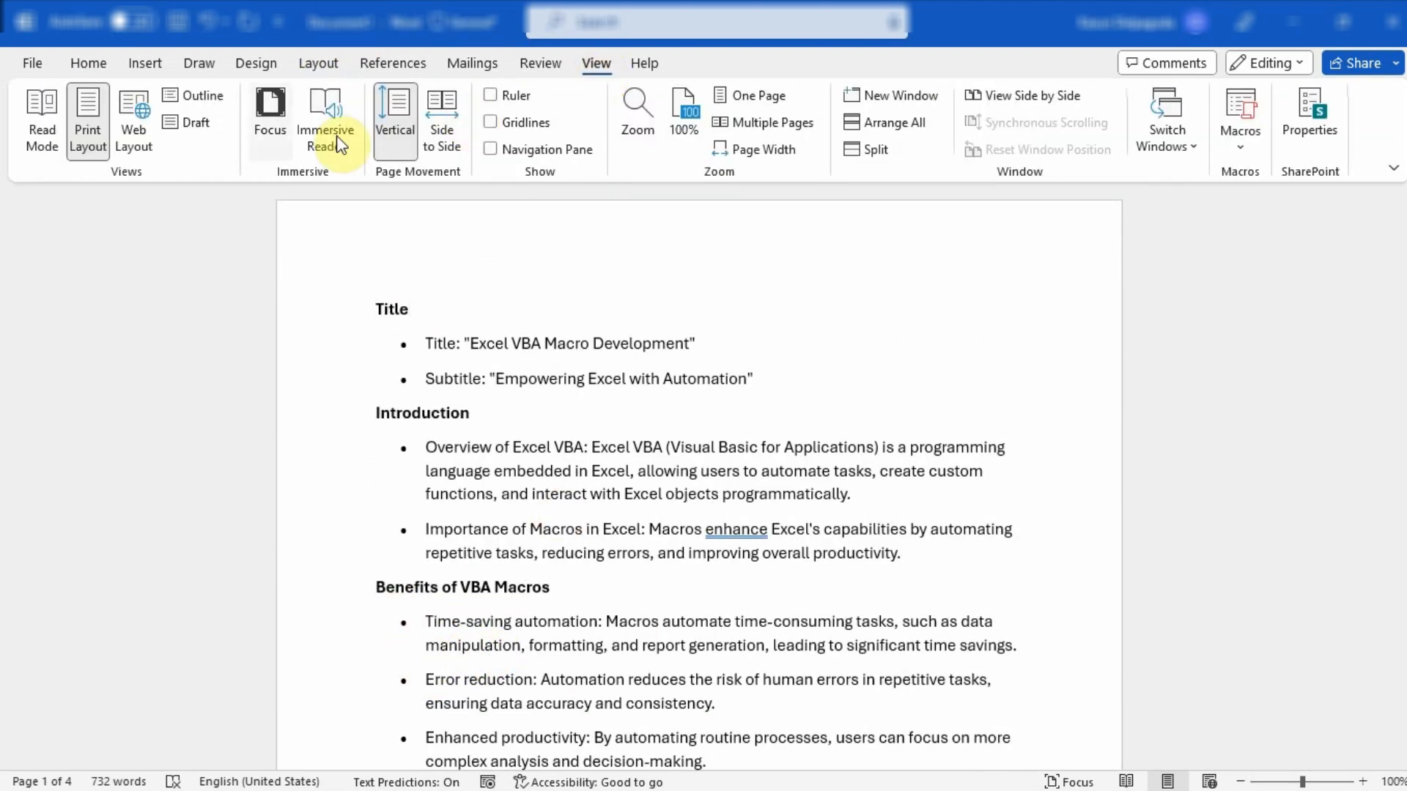
{"action": "left_click", "coordinate": [182, 97]}
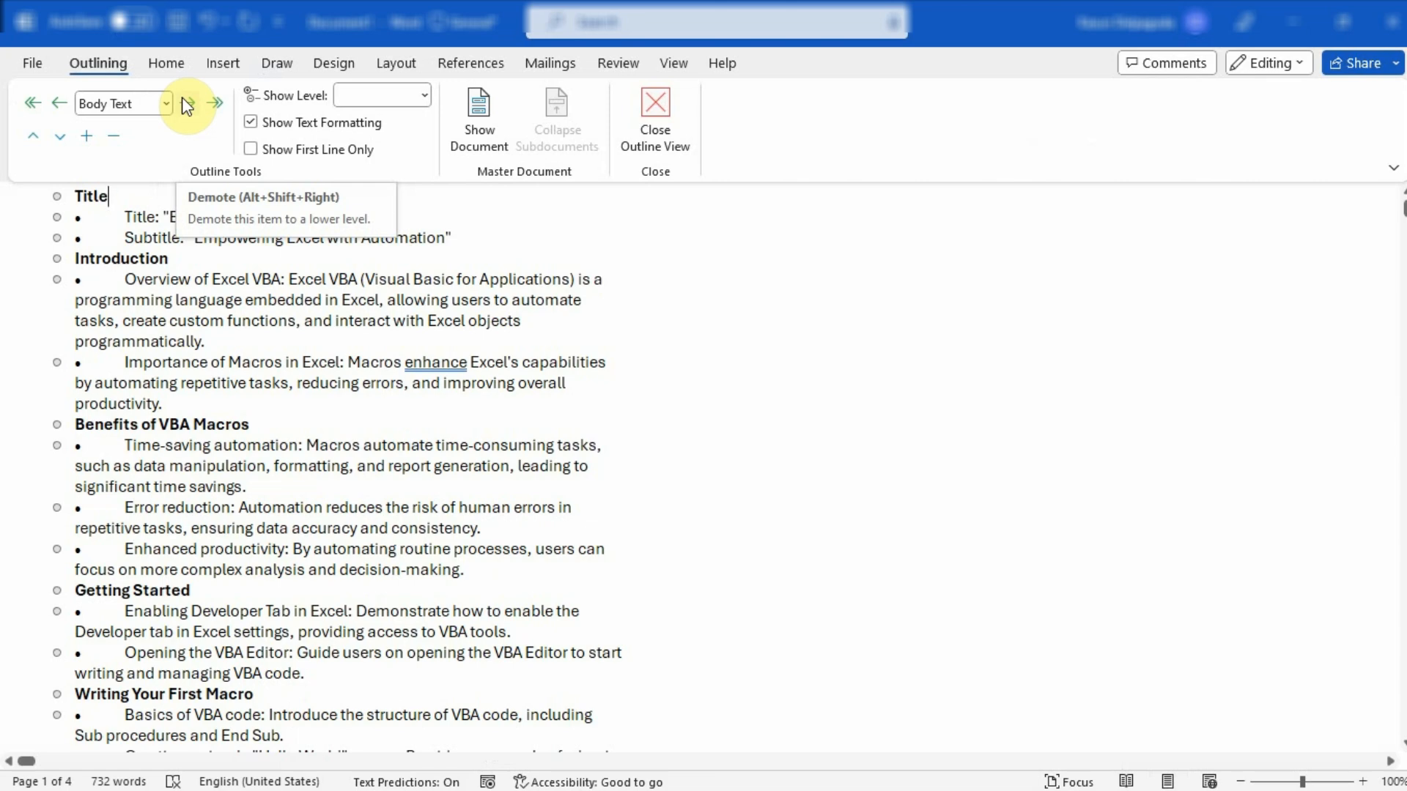
Set all the bold slide headings, from "Title" through "Conclusion", to outline Level 1.
{"action": "left_click_drag", "start_coordinate": [146, 196], "coordinate": [68, 199]}
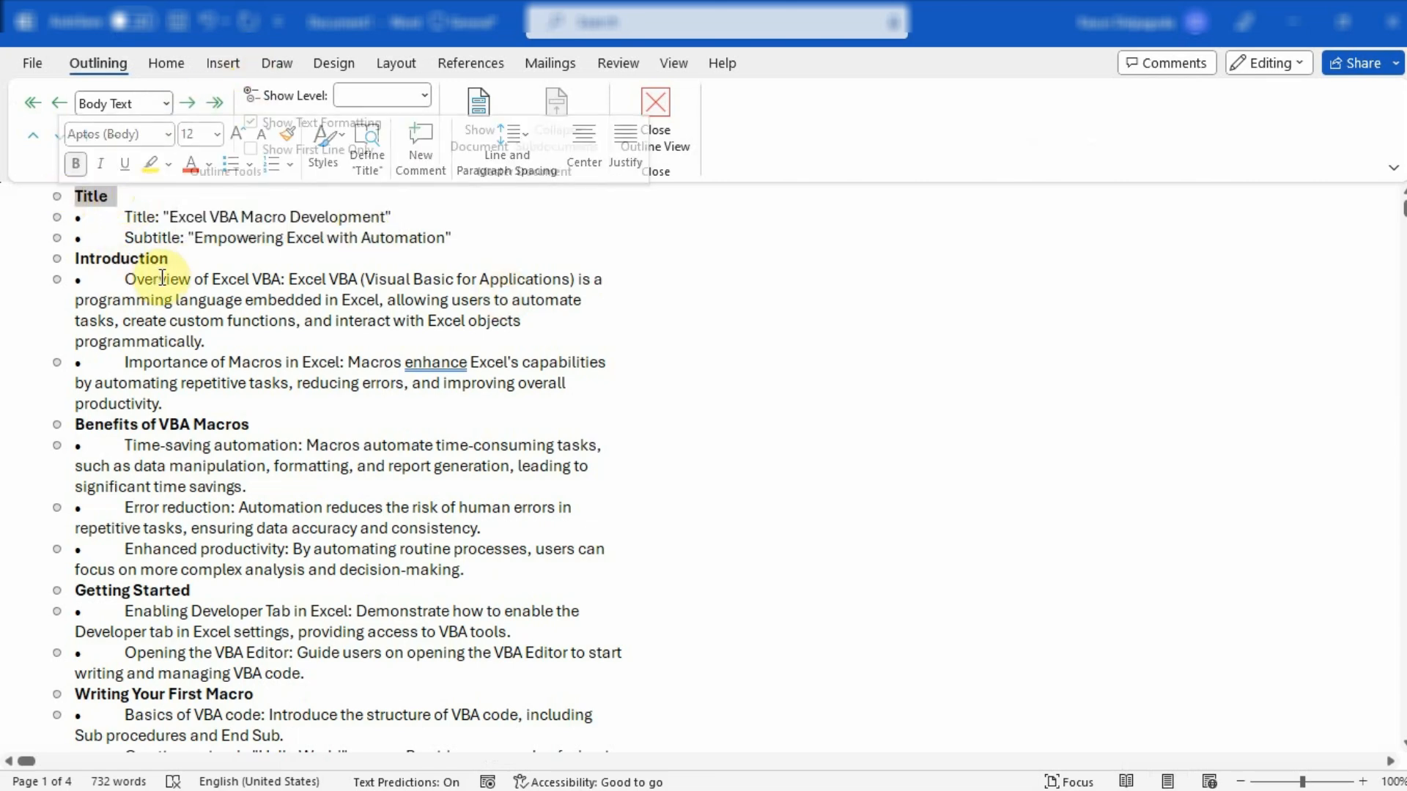
{"action": "left_click", "coordinate": [117, 258], "text": "ctrl"}
{"action": "left_click", "coordinate": [115, 425], "text": "ctrl"}
{"action": "left_click_drag", "start_coordinate": [115, 430], "coordinate": [76, 428]}
{"action": "left_click_drag", "start_coordinate": [200, 592], "coordinate": [83, 591]}
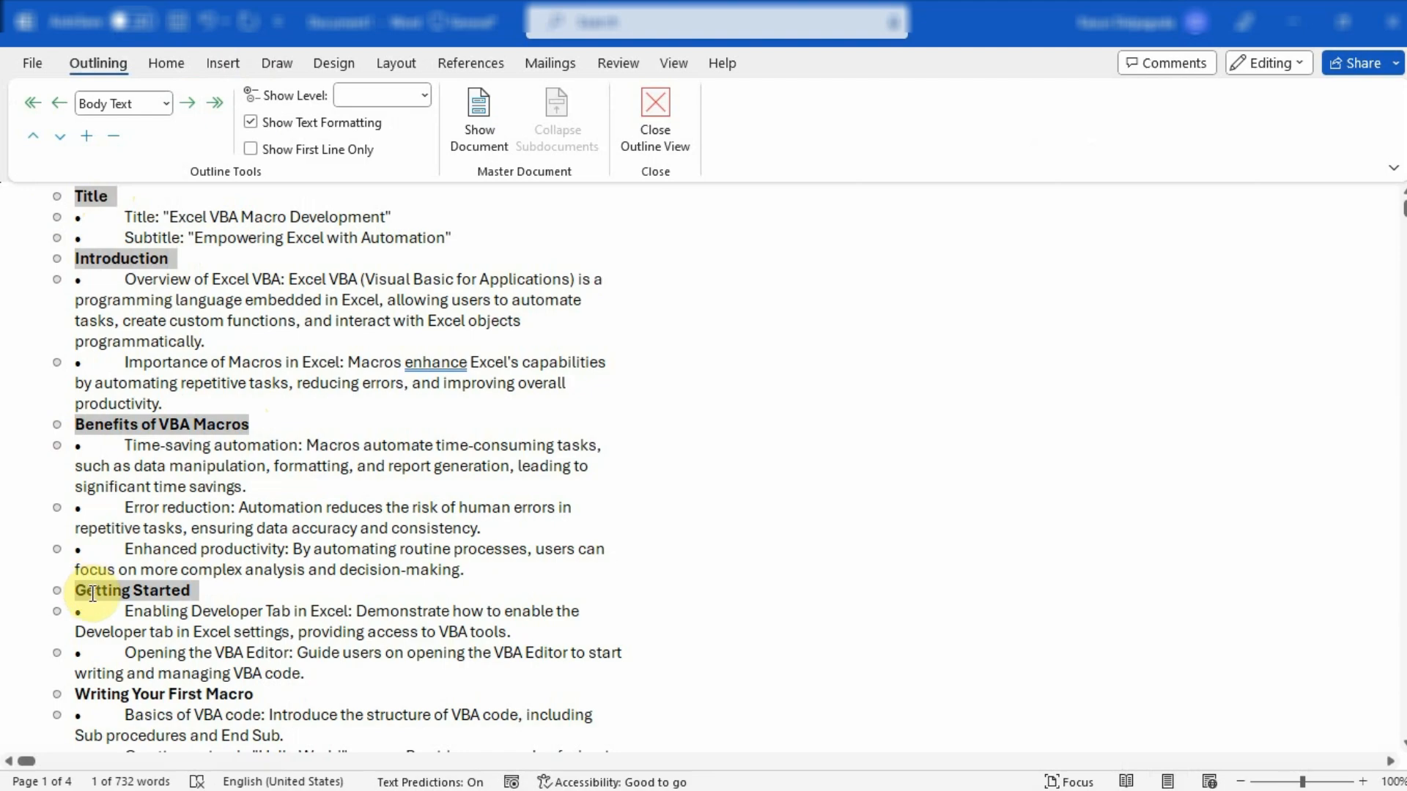
{"action": "left_click_drag", "start_coordinate": [260, 695], "coordinate": [78, 695]}
{"action": "scroll", "coordinate": [301, 572], "scroll_direction": "down", "scroll_amount": 6}
{"action": "left_click_drag", "start_coordinate": [274, 386], "coordinate": [78, 388]}
{"action": "left_click_drag", "start_coordinate": [222, 487], "coordinate": [73, 485]}
{"action": "left_click_drag", "start_coordinate": [277, 595], "coordinate": [76, 592]}
{"action": "scroll", "coordinate": [278, 542], "scroll_direction": "down", "scroll_amount": 3}
{"action": "left_click_drag", "start_coordinate": [198, 510], "coordinate": [77, 507]}
{"action": "left_click_drag", "start_coordinate": [235, 610], "coordinate": [72, 609]}
{"action": "scroll", "coordinate": [132, 572], "scroll_direction": "down", "scroll_amount": 3}
{"action": "left_click_drag", "start_coordinate": [169, 531], "coordinate": [78, 531]}
{"action": "left_click_drag", "start_coordinate": [261, 635], "coordinate": [76, 636]}
{"action": "scroll", "coordinate": [183, 586], "scroll_direction": "down", "scroll_amount": 3}
{"action": "left_click_drag", "start_coordinate": [253, 549], "coordinate": [76, 549]}
{"action": "scroll", "coordinate": [289, 509], "scroll_direction": "down", "scroll_amount": 3}
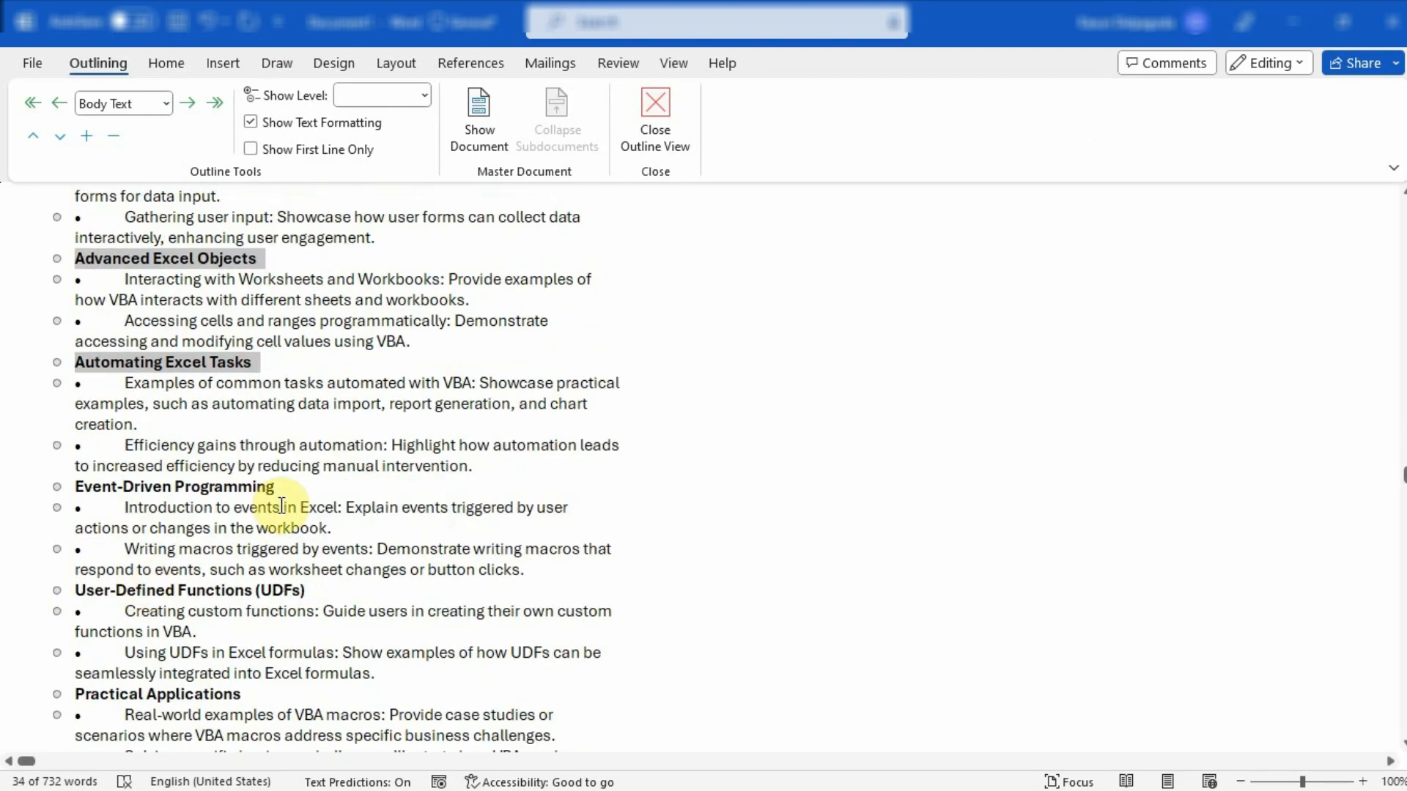
{"action": "left_click_drag", "start_coordinate": [276, 486], "coordinate": [76, 486]}
{"action": "scroll", "coordinate": [354, 493], "scroll_direction": "down", "scroll_amount": 2}
{"action": "left_click_drag", "start_coordinate": [307, 469], "coordinate": [76, 469]}
{"action": "left_click_drag", "start_coordinate": [242, 568], "coordinate": [52, 567]}
{"action": "left_click_drag", "start_coordinate": [387, 673], "coordinate": [76, 673]}
{"action": "scroll", "coordinate": [285, 551], "scroll_direction": "down", "scroll_amount": 2}
{"action": "scroll", "coordinate": [285, 557], "scroll_direction": "down", "scroll_amount": 1}
{"action": "left_click_drag", "start_coordinate": [264, 591], "coordinate": [78, 591]}
{"action": "scroll", "coordinate": [129, 604], "scroll_direction": "down", "scroll_amount": 3}
{"action": "left_click_drag", "start_coordinate": [171, 506], "coordinate": [76, 507]}
{"action": "left_click_drag", "start_coordinate": [157, 611], "coordinate": [76, 610]}
{"action": "scroll", "coordinate": [183, 586], "scroll_direction": "down", "scroll_amount": 3}
{"action": "scroll", "coordinate": [410, 417], "scroll_direction": "up", "scroll_amount": 9}
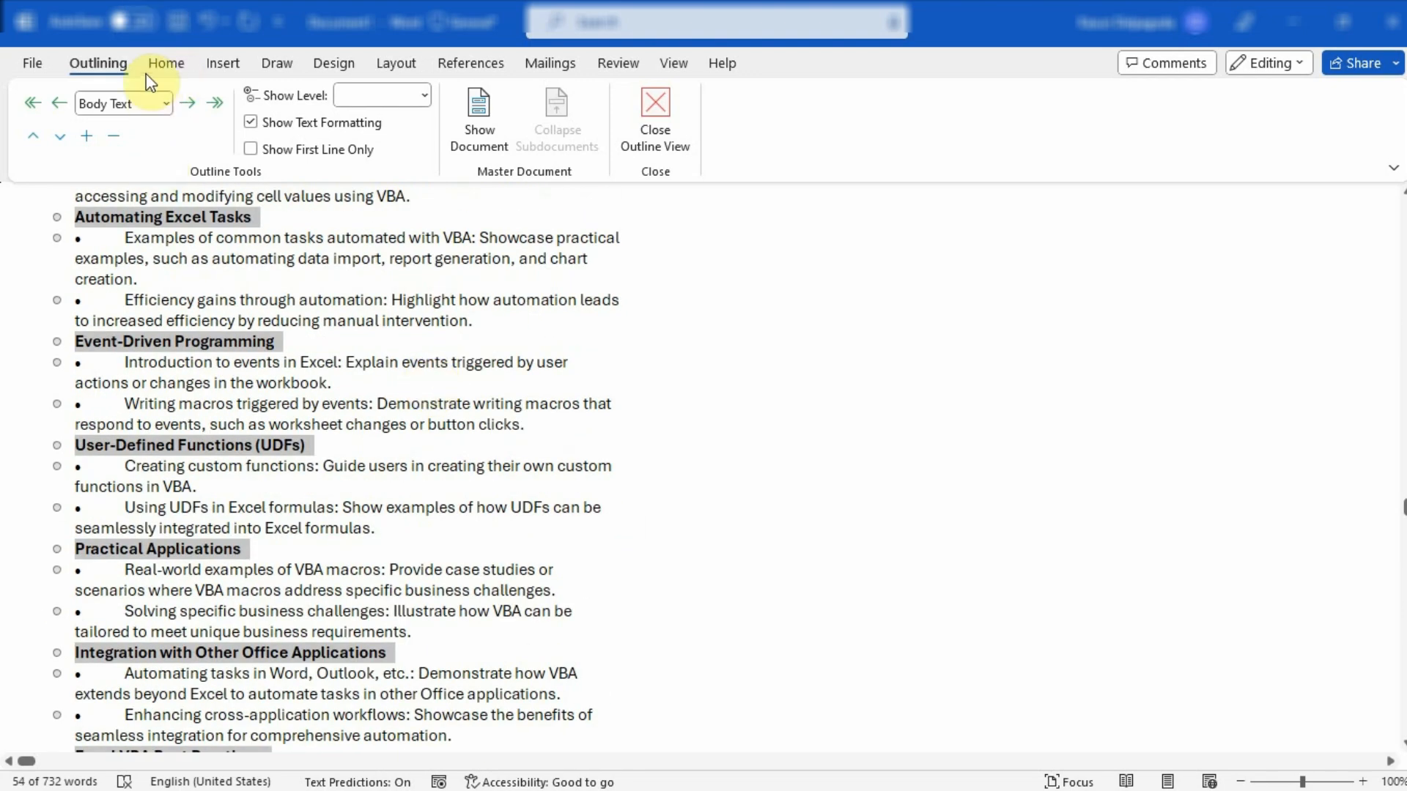
{"action": "left_click", "coordinate": [166, 106]}
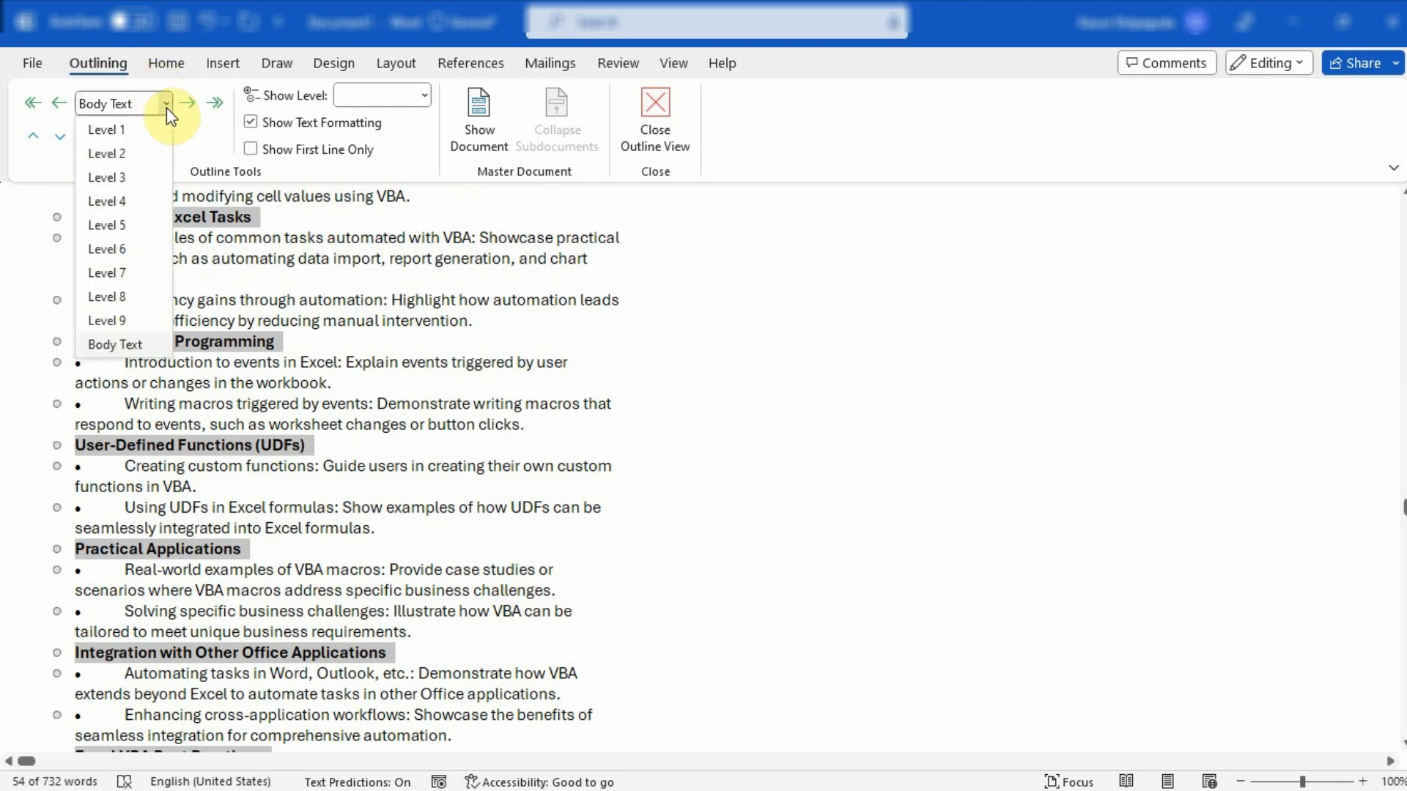
{"action": "left_click", "coordinate": [146, 129]}
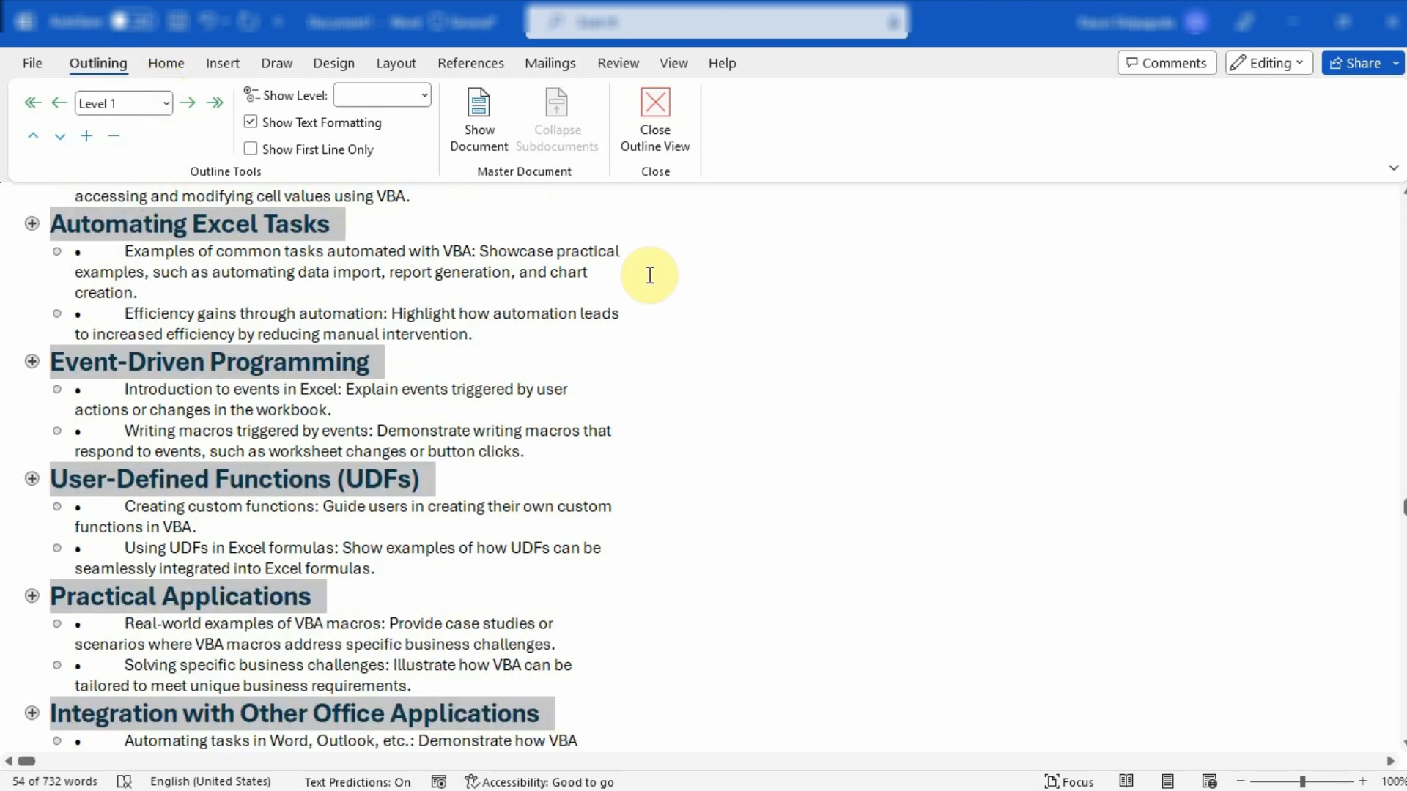
Set all the body text beneath the headings, including the closing paragraph, to outline Level 2.
{"action": "scroll", "coordinate": [709, 366], "scroll_direction": "up", "scroll_amount": 10}
{"action": "scroll", "coordinate": [709, 367], "scroll_direction": "up", "scroll_amount": 8}
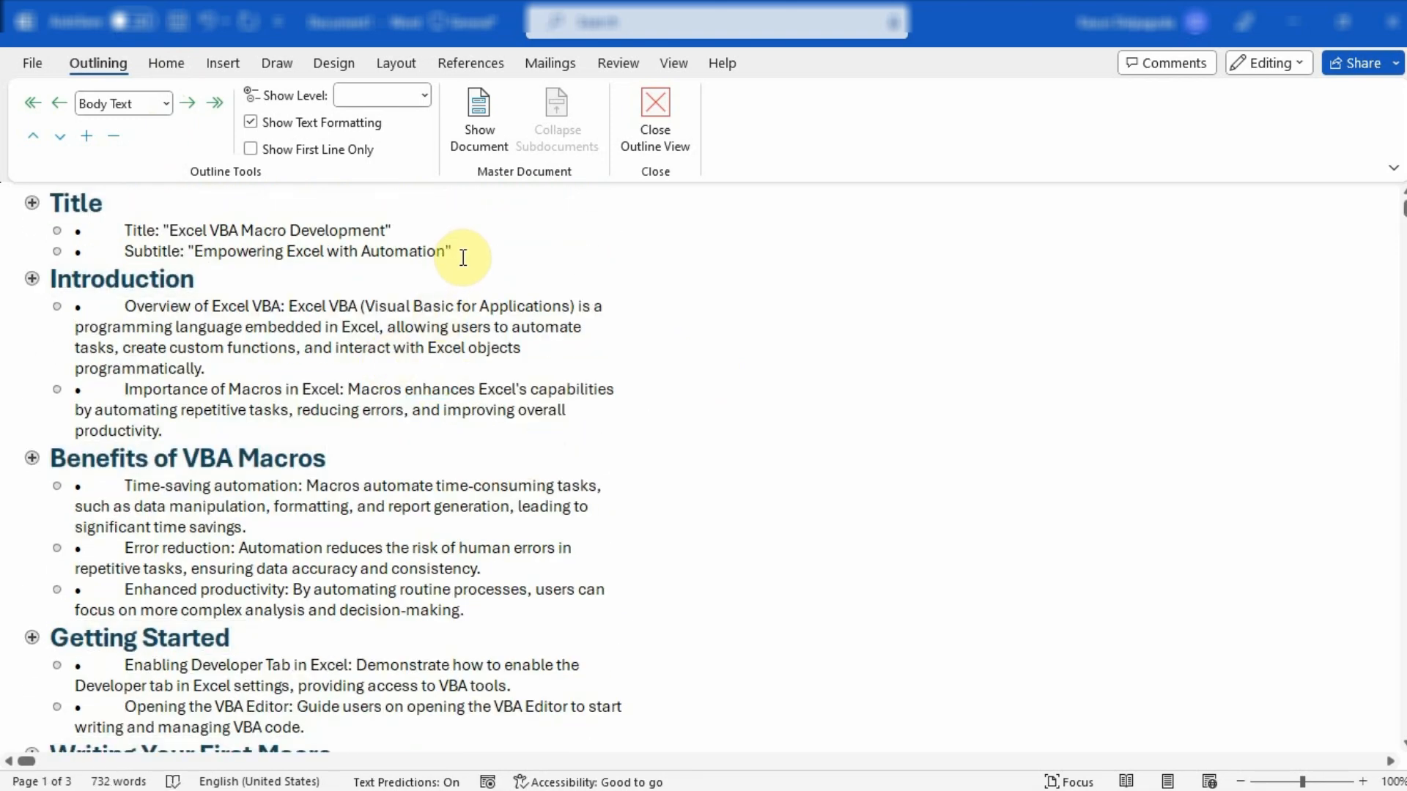
{"action": "left_click_drag", "start_coordinate": [462, 251], "coordinate": [126, 230]}
{"action": "left_click_drag", "start_coordinate": [239, 416], "coordinate": [66, 498]}
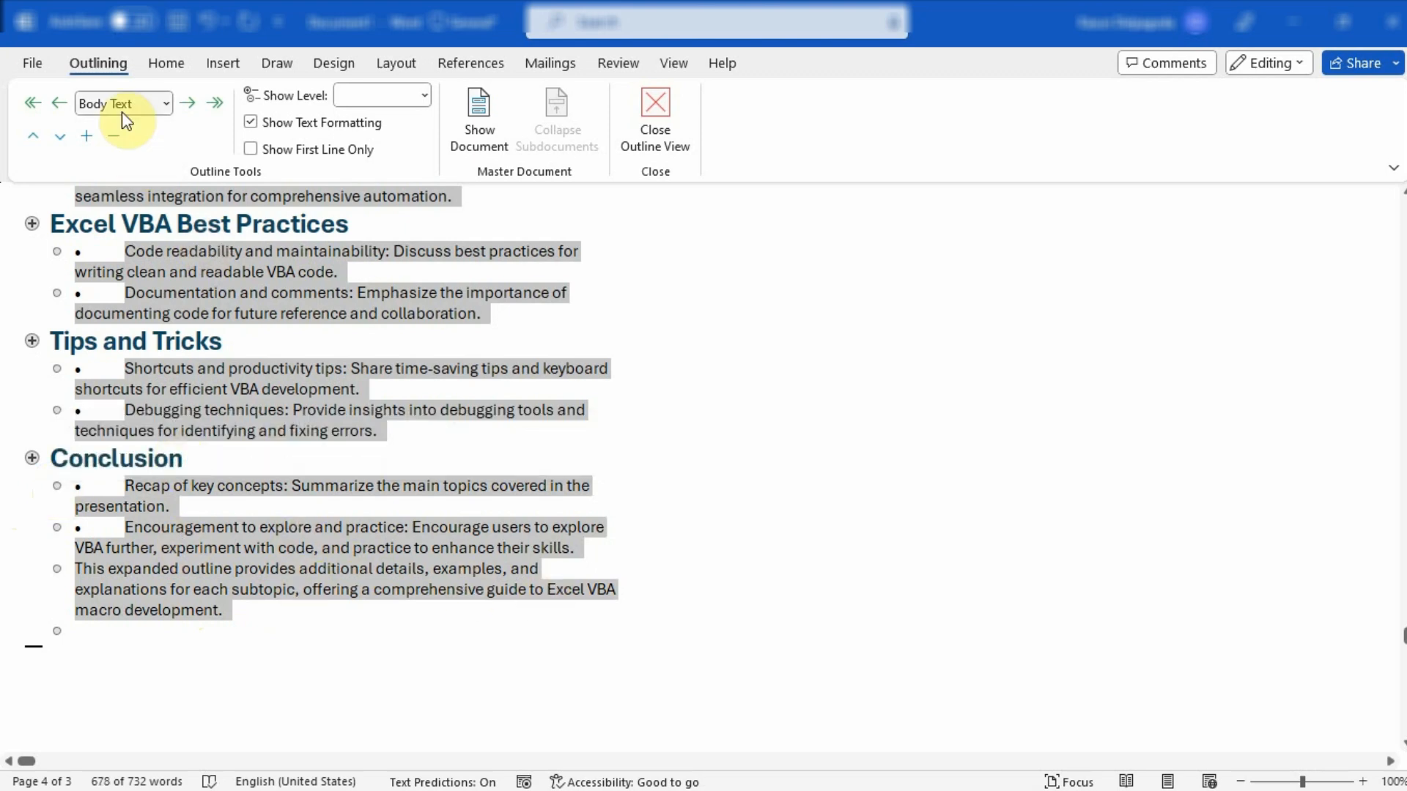
{"action": "left_click", "coordinate": [167, 103]}
{"action": "left_click", "coordinate": [117, 153]}
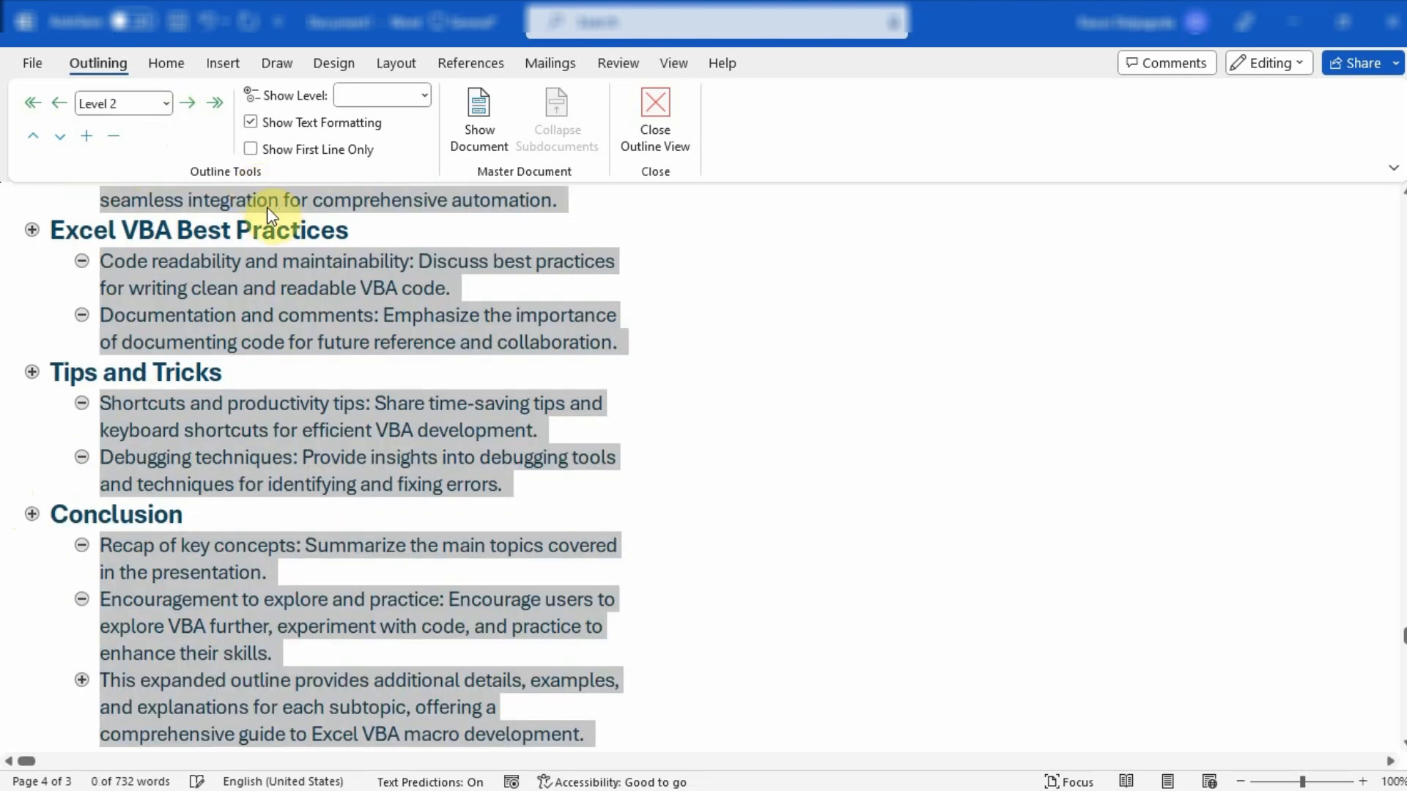
{"action": "scroll", "coordinate": [583, 431], "scroll_direction": "up", "scroll_amount": 3}
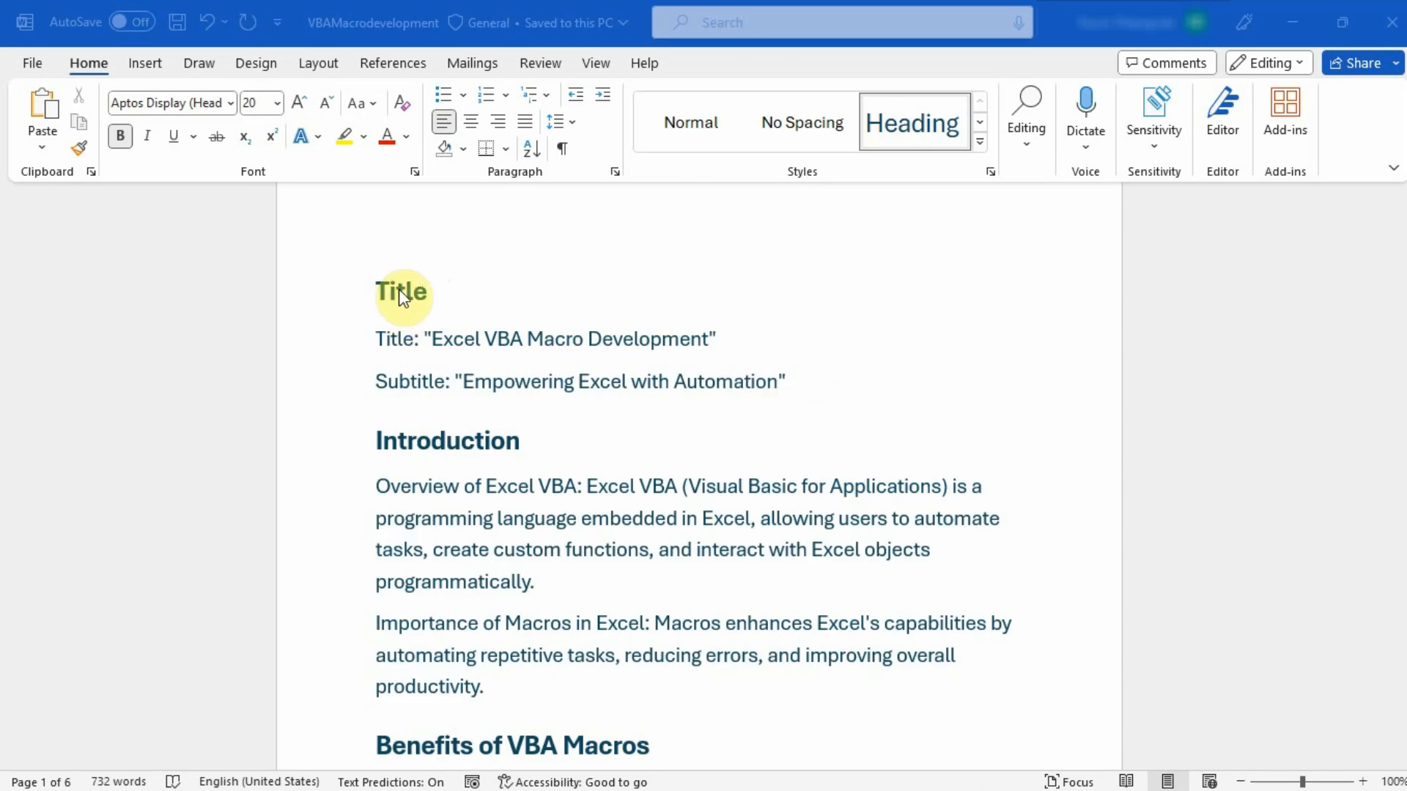
Replace the "Title" heading with "Excel VBA Macro Development" from the line beneath it and delete the leftover "Title:" line.
{"action": "left_click", "coordinate": [574, 337]}
{"action": "left_click", "coordinate": [431, 346]}
{"action": "left_click_drag", "start_coordinate": [435, 346], "coordinate": [685, 327]}
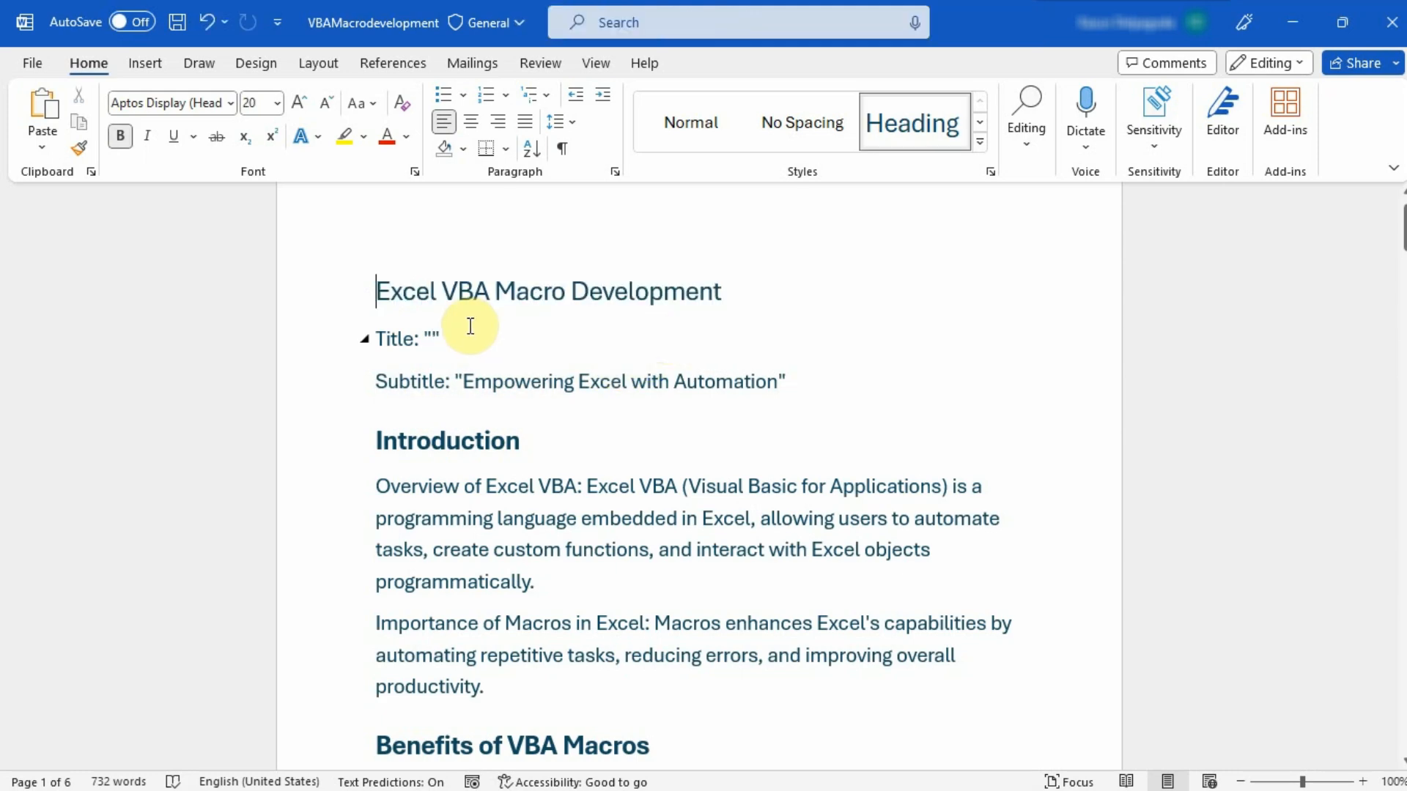
{"action": "left_click_drag", "start_coordinate": [454, 336], "coordinate": [380, 345]}
{"action": "key", "text": "Delete"}
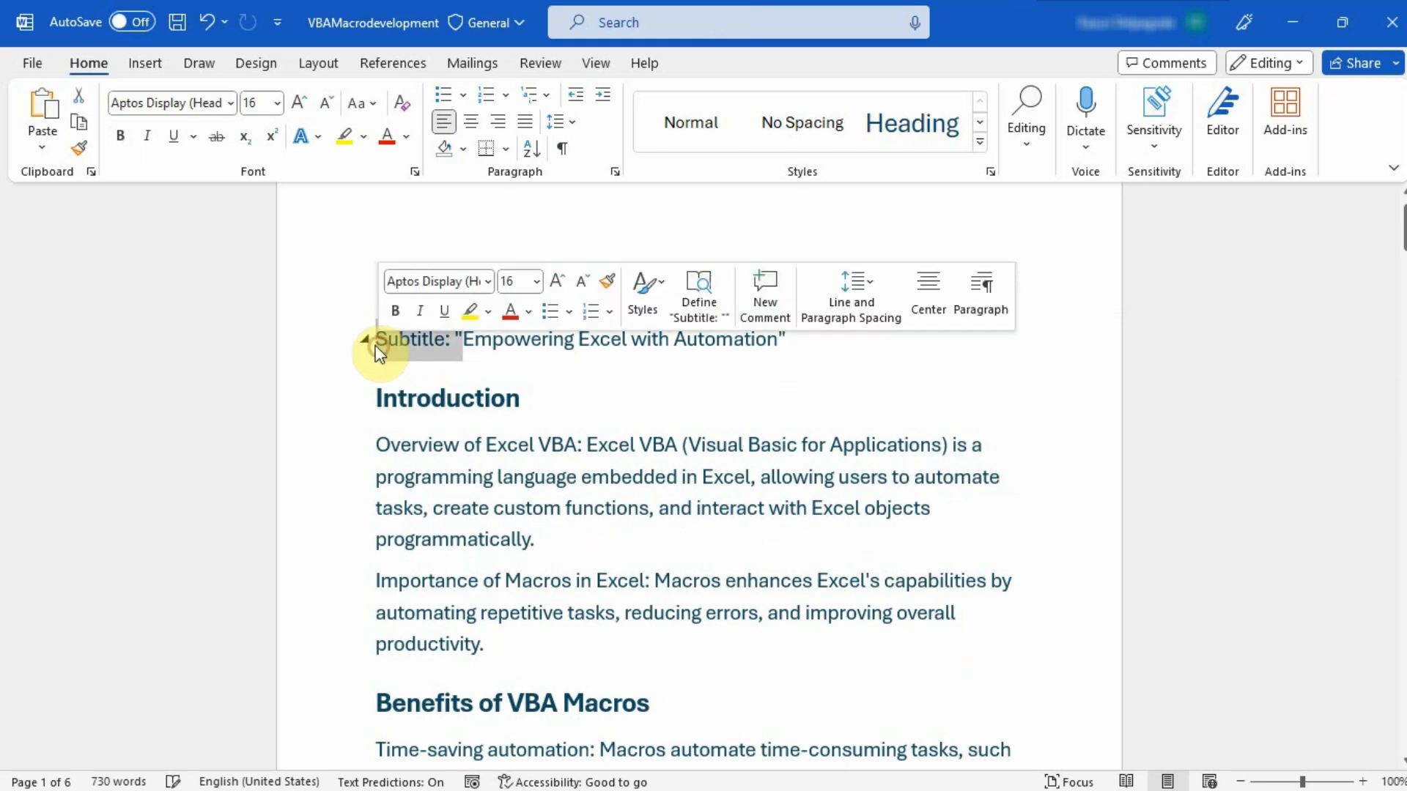
Remove the "Subtitle:" label and both quotation marks, leaving "Empowering Excel with Automation" as the subtitle line.
{"action": "key", "text": "Delete"}
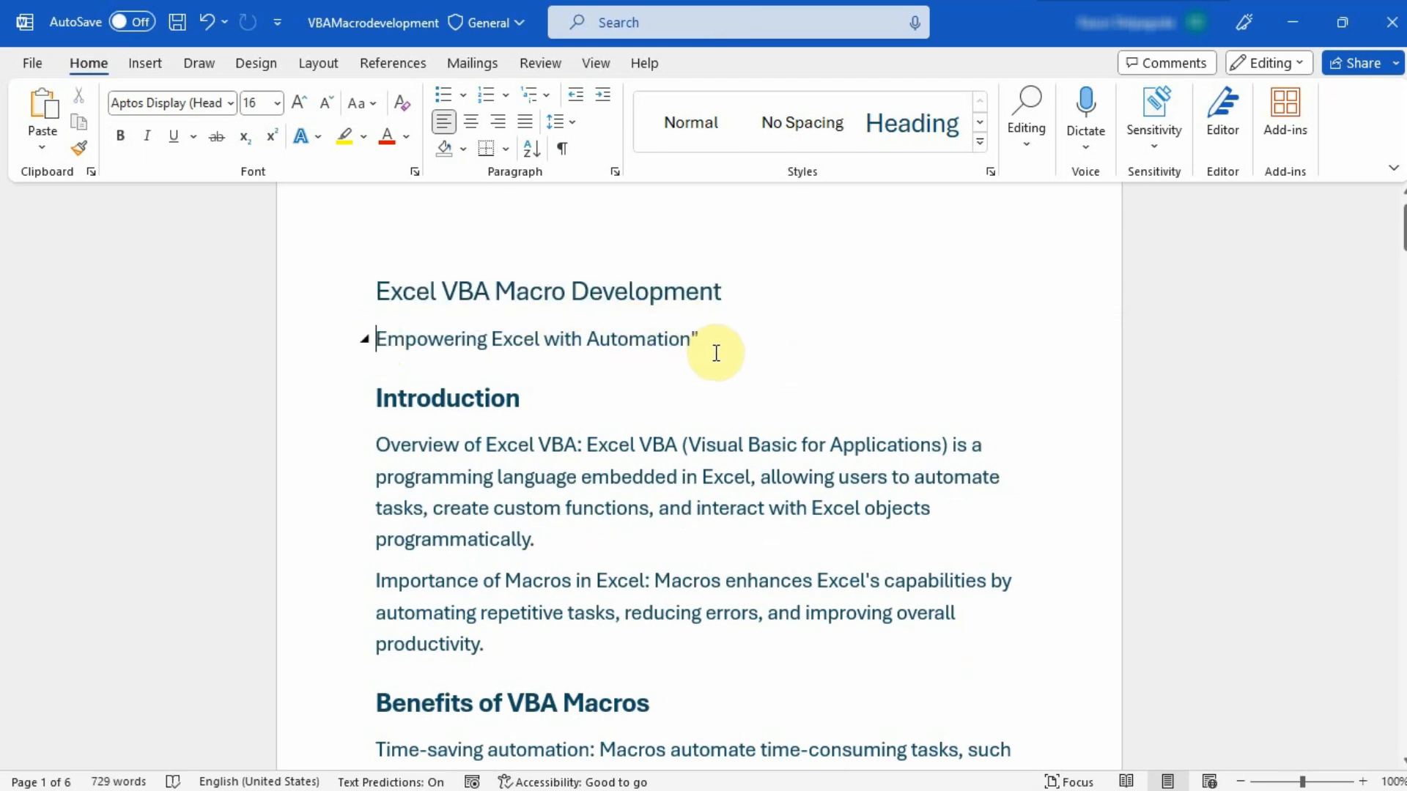
{"action": "left_click", "coordinate": [701, 336]}
{"action": "key", "text": "BackSpace"}
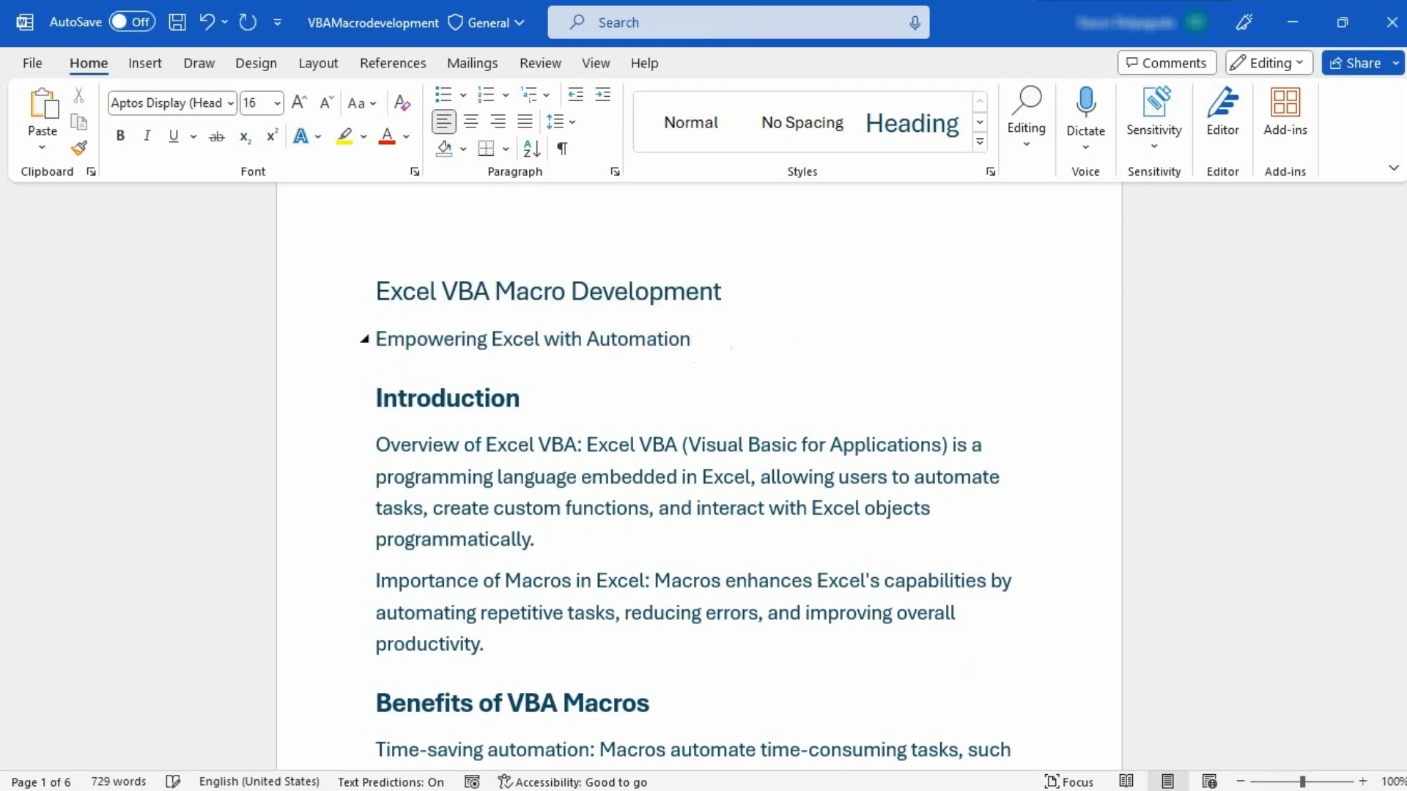
Copy the "Introduction" heading's formatting onto the "Excel VBA Macro Development" heading with Format Painter.
{"action": "left_click_drag", "start_coordinate": [521, 401], "coordinate": [381, 415]}
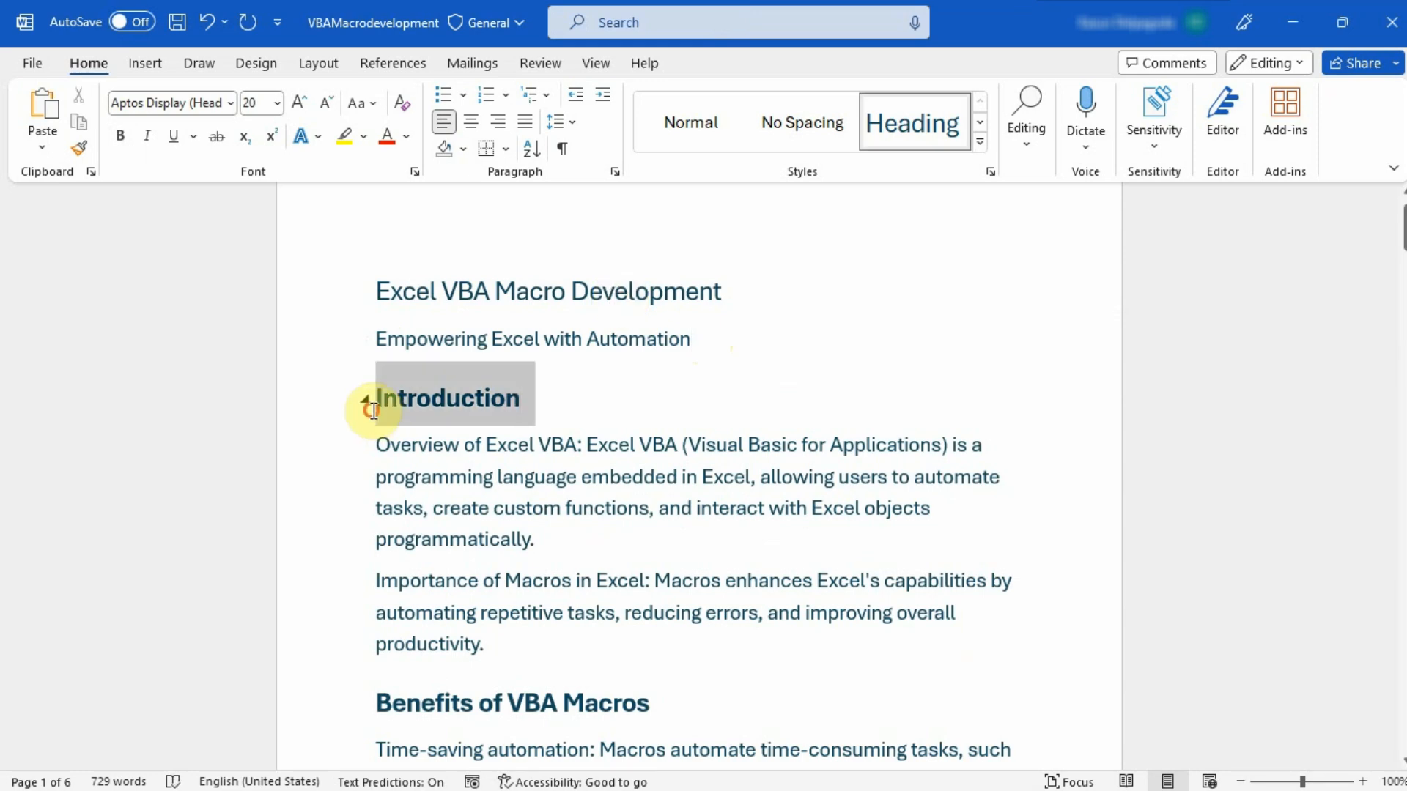
{"action": "left_click", "coordinate": [79, 148]}
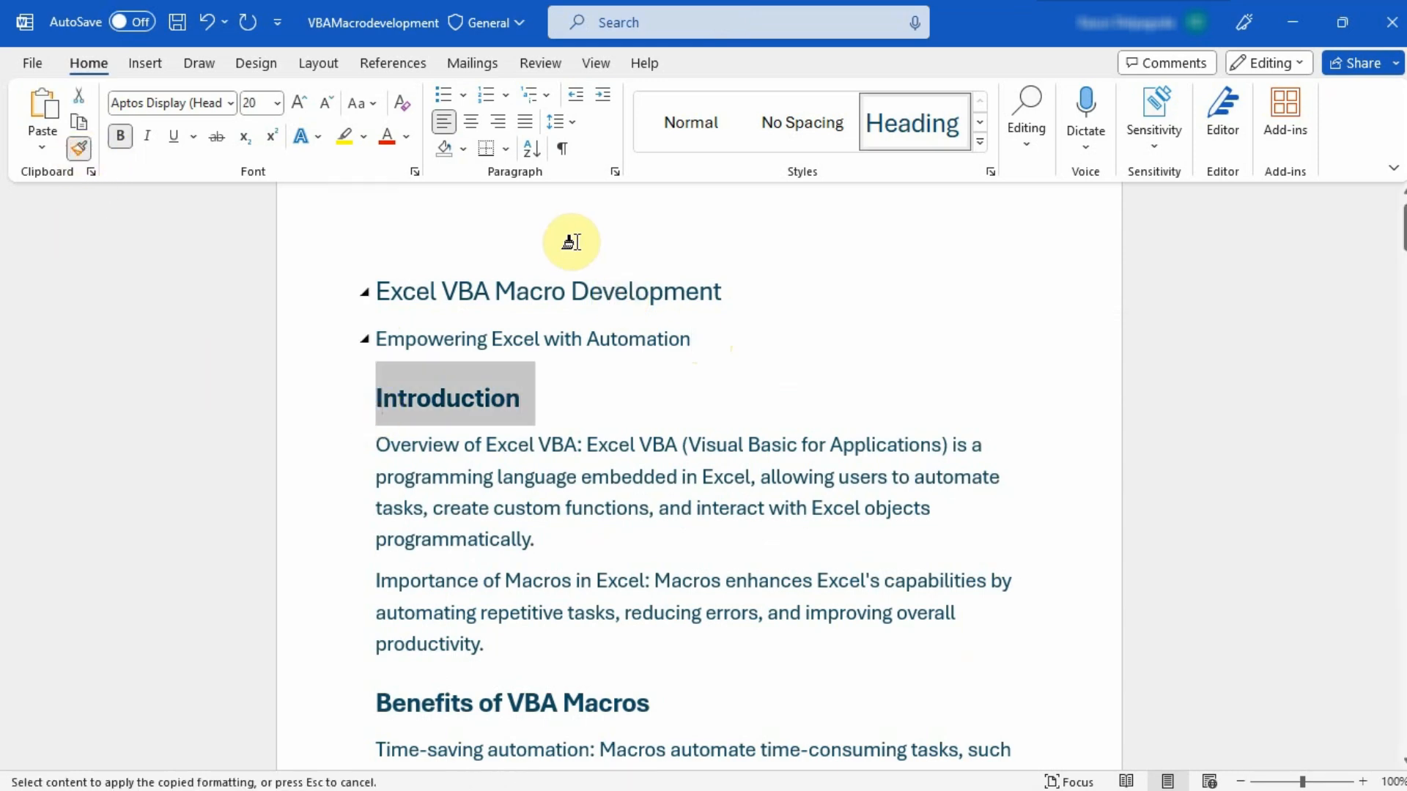
{"action": "left_click_drag", "start_coordinate": [735, 294], "coordinate": [411, 273]}
{"action": "left_click", "coordinate": [729, 353]}
{"action": "scroll", "coordinate": [726, 351], "scroll_direction": "up", "scroll_amount": 1}
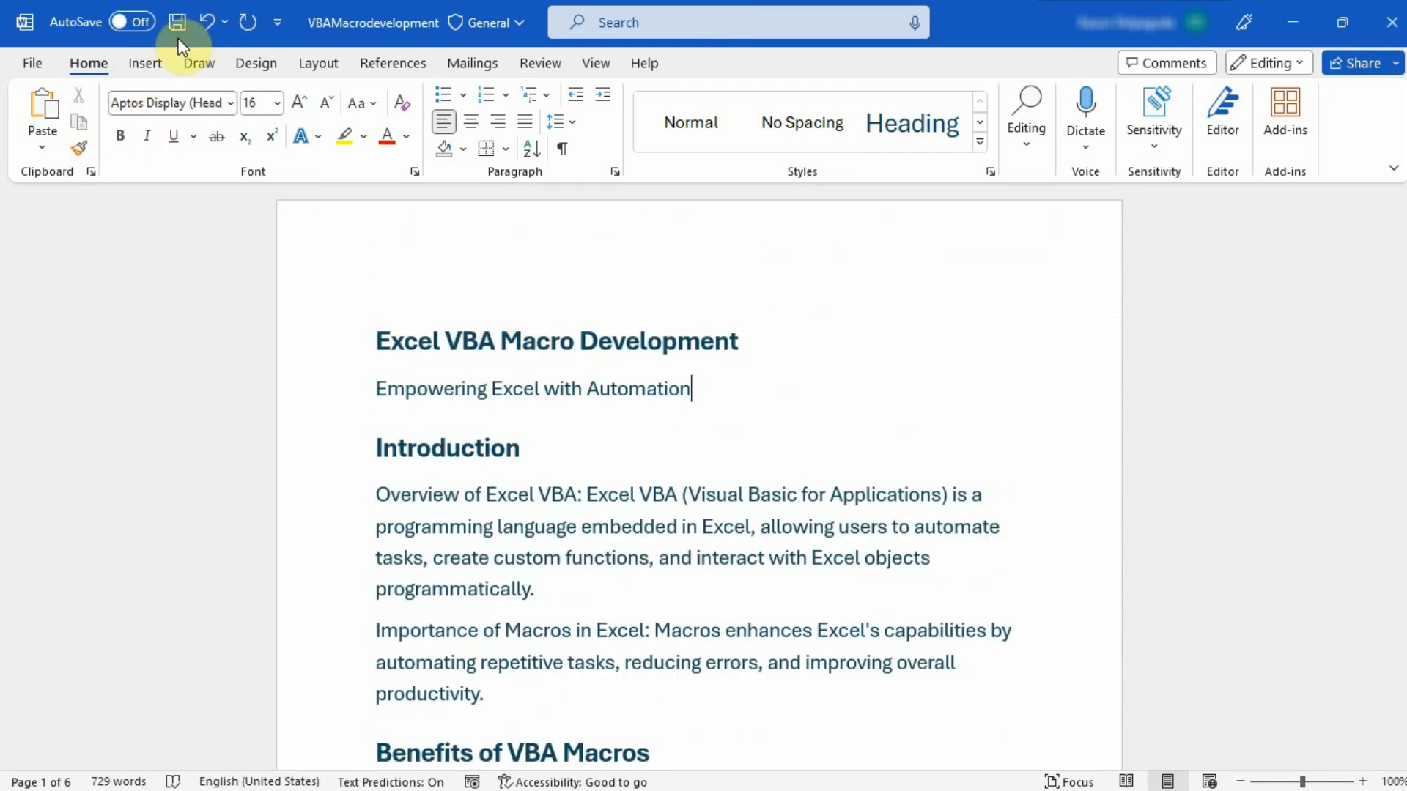
Save the outline as the Word document VBAMacroDevelopment in the 11-AI related Videos folder and close it.
{"action": "left_click", "coordinate": [32, 63]}
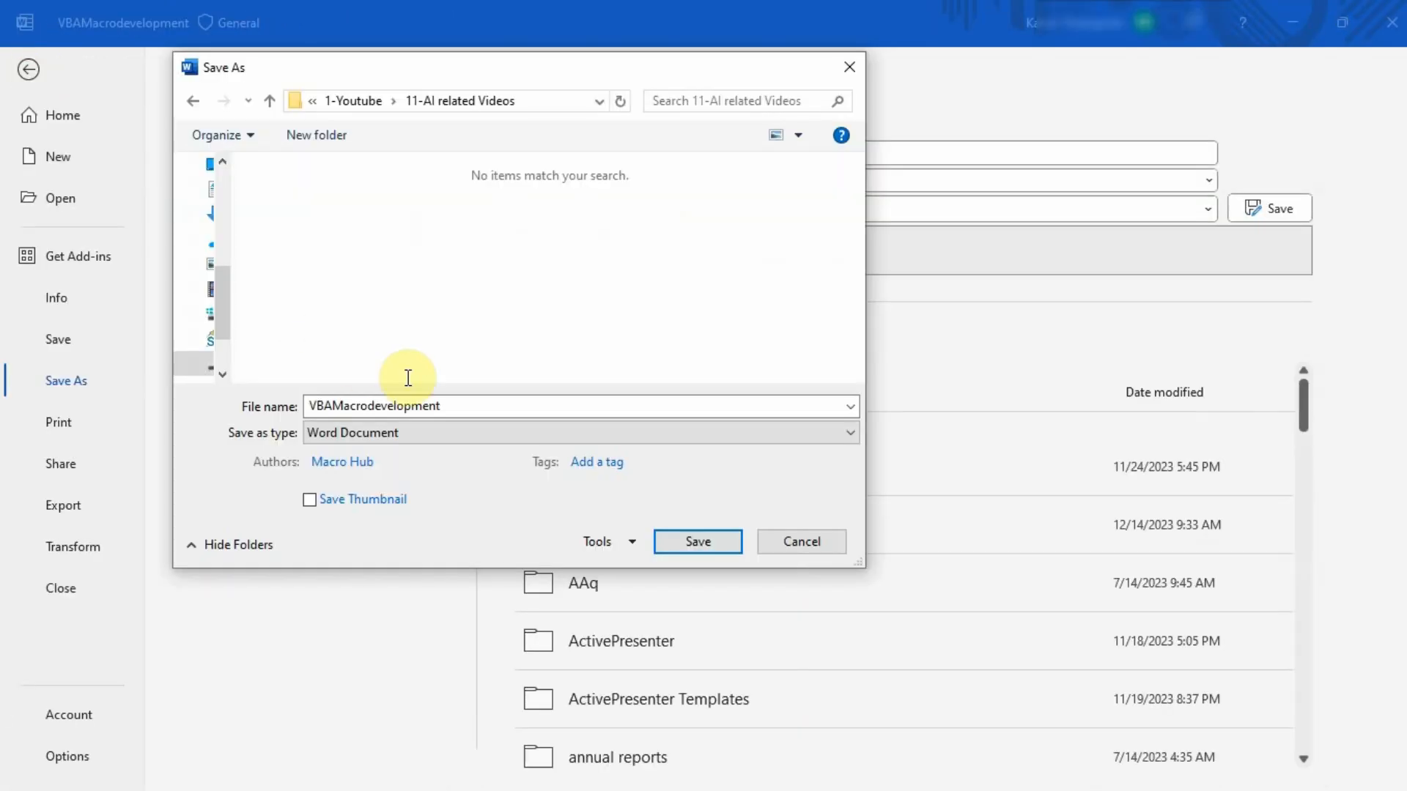
{"action": "double_click", "coordinate": [378, 407]}
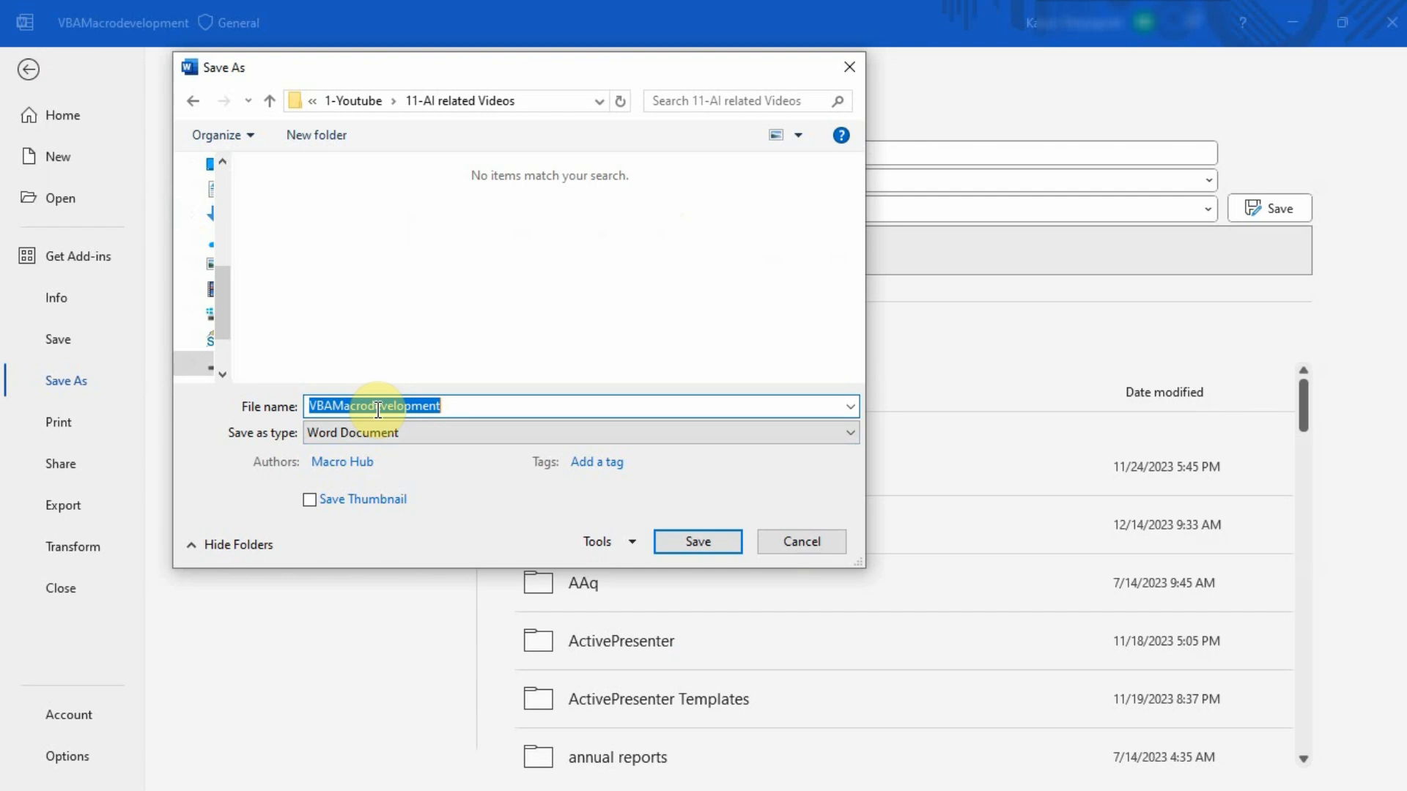
{"action": "left_click", "coordinate": [374, 405]}
{"action": "type", "text": "D"}
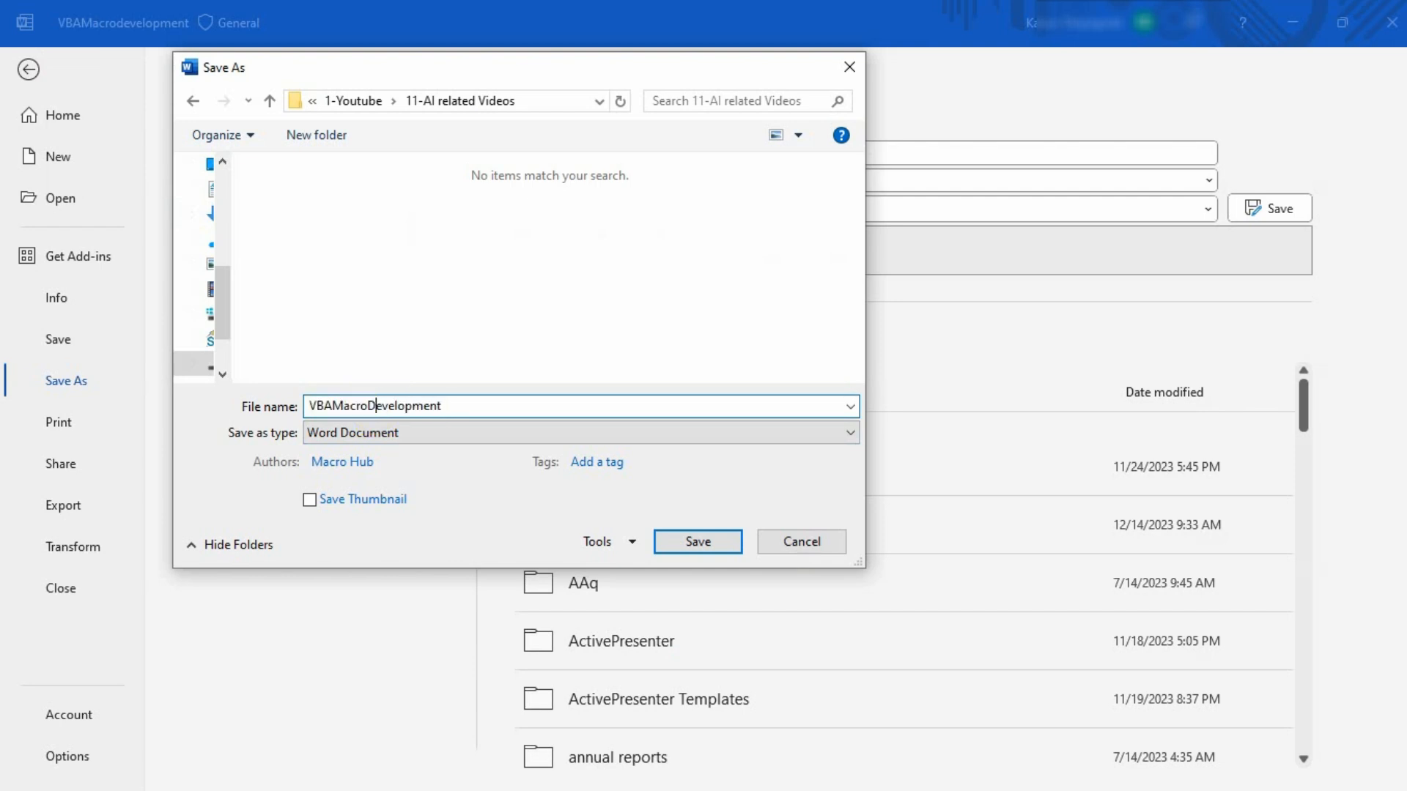
{"action": "left_click", "coordinate": [705, 543]}
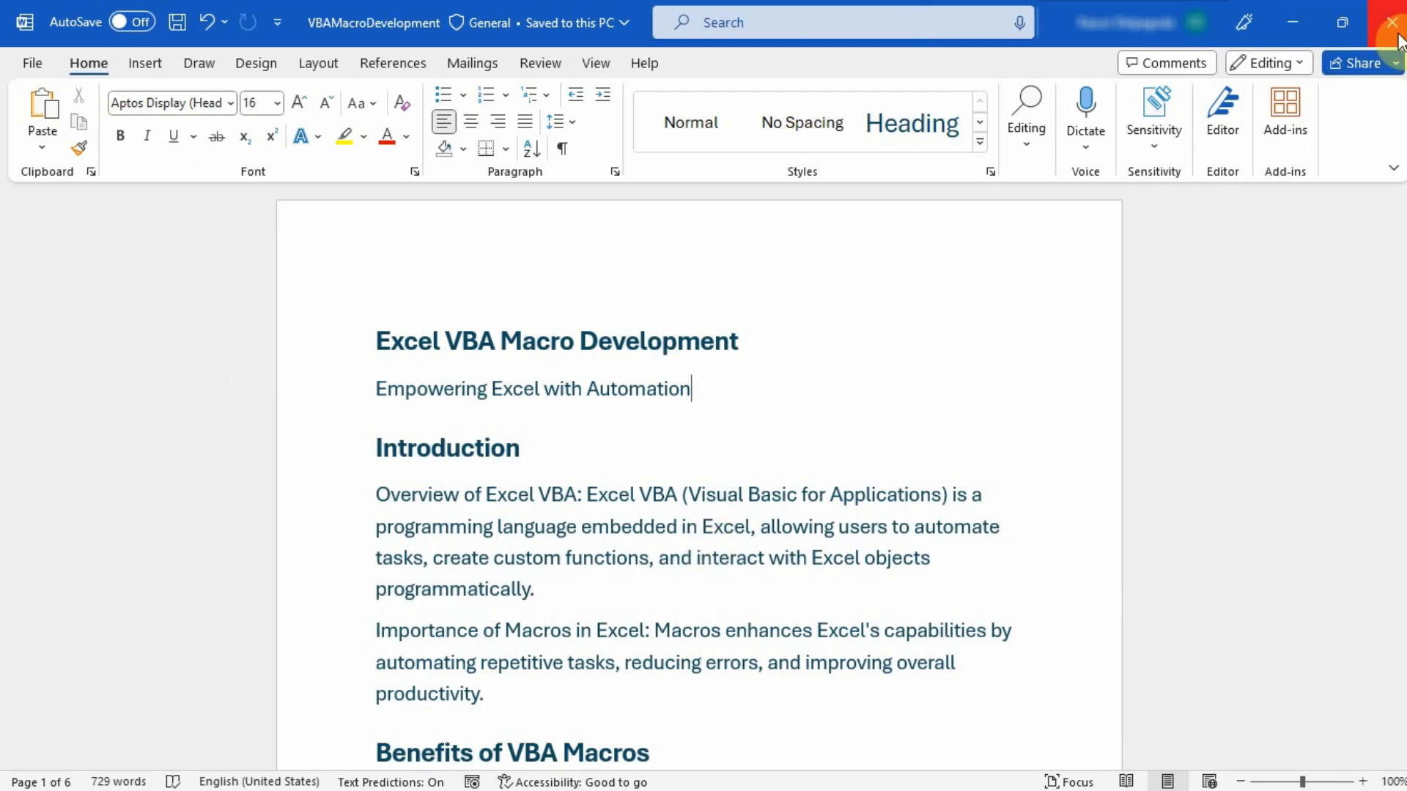
{"action": "left_click", "coordinate": [1398, 37]}
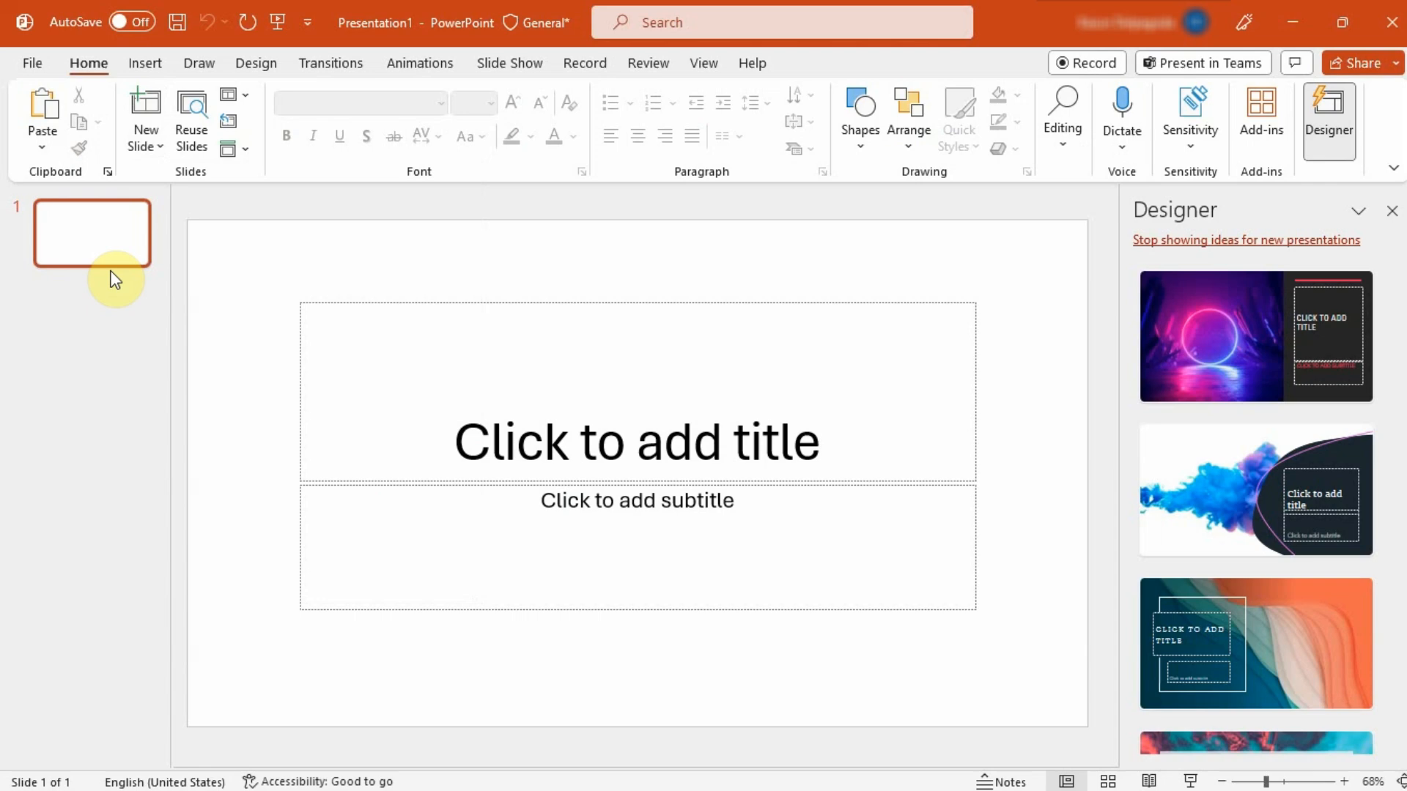
In PowerPoint, start adding slides from an outline to the blank presentation and bring the file selection dialog into clear view.
{"action": "left_click", "coordinate": [148, 151]}
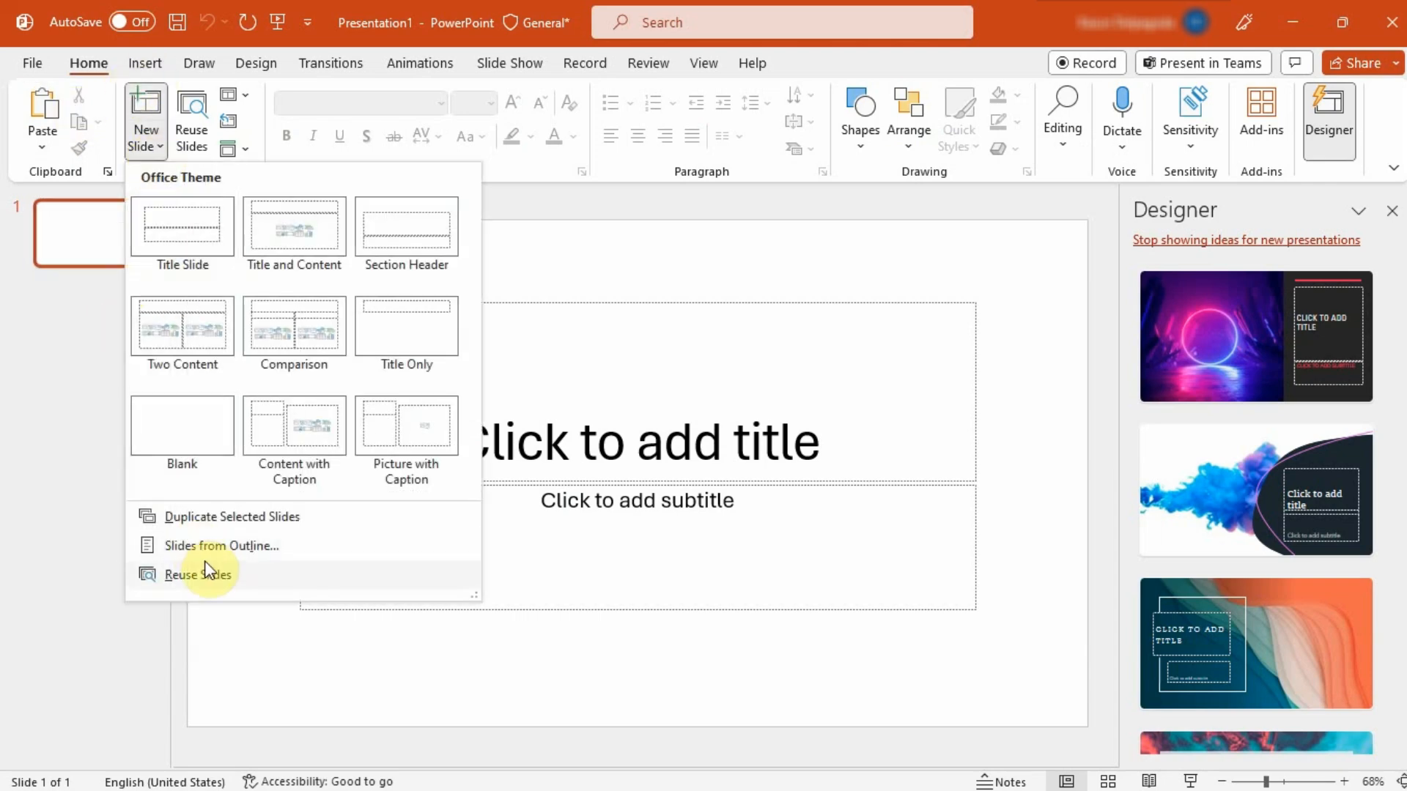
{"action": "left_click", "coordinate": [229, 552]}
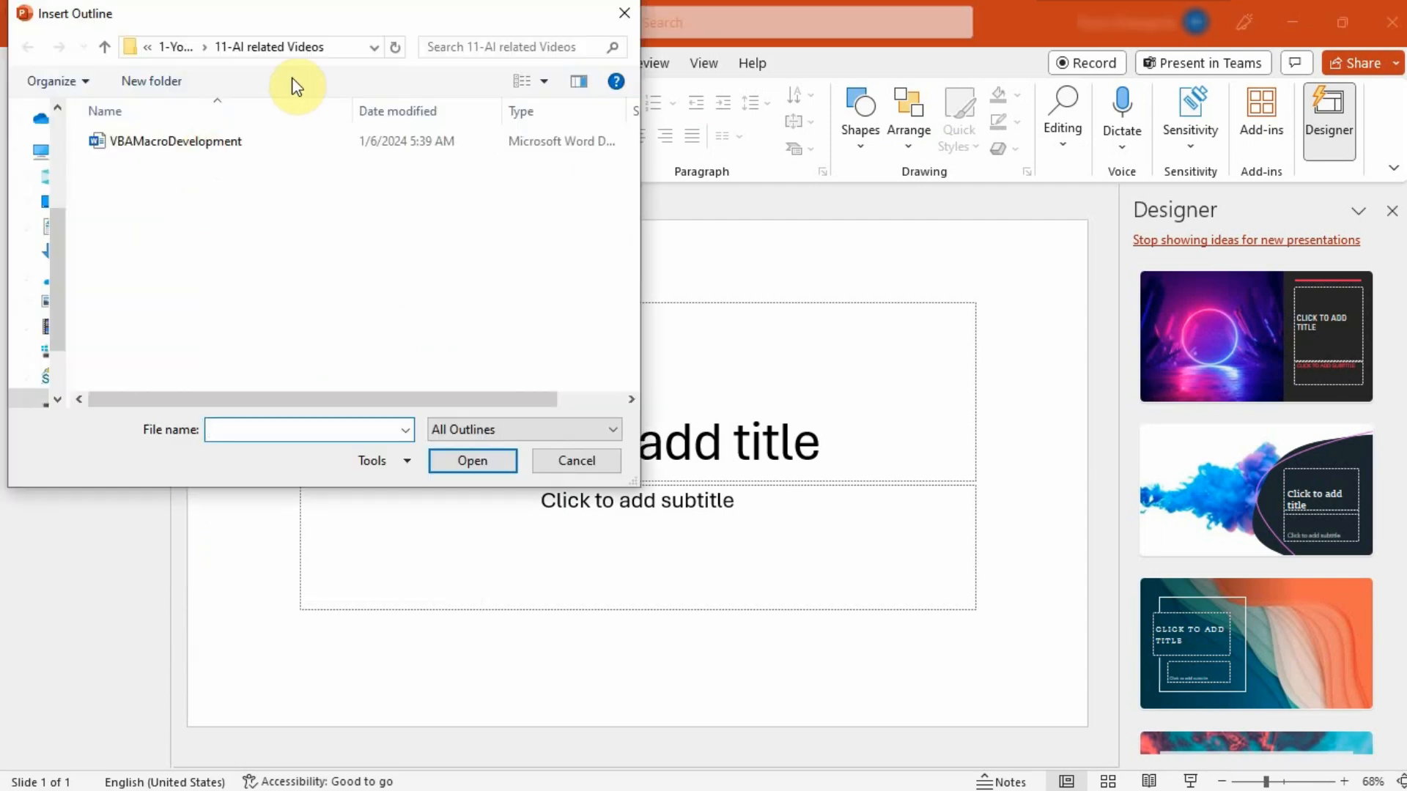
{"action": "left_click_drag", "start_coordinate": [320, 28], "coordinate": [370, 102]}
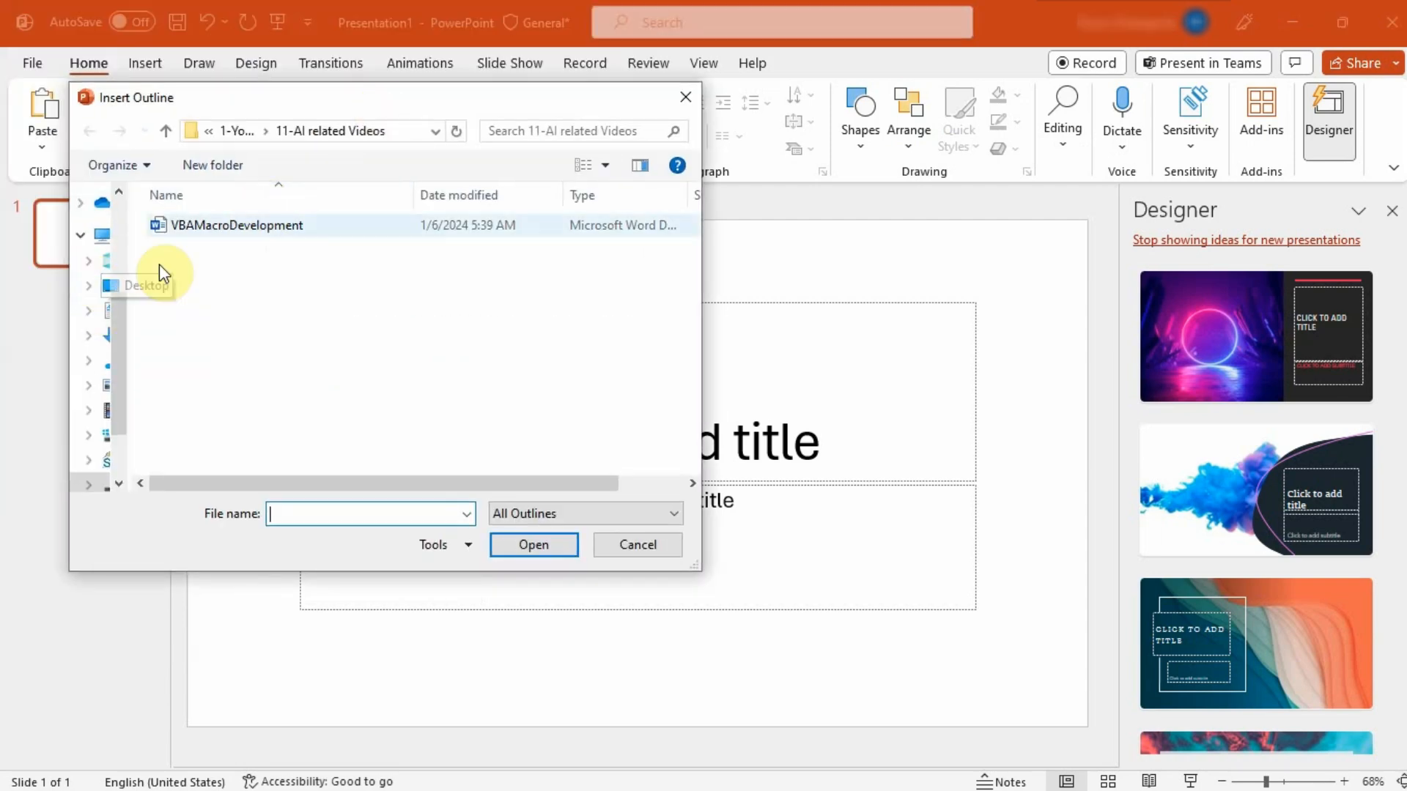